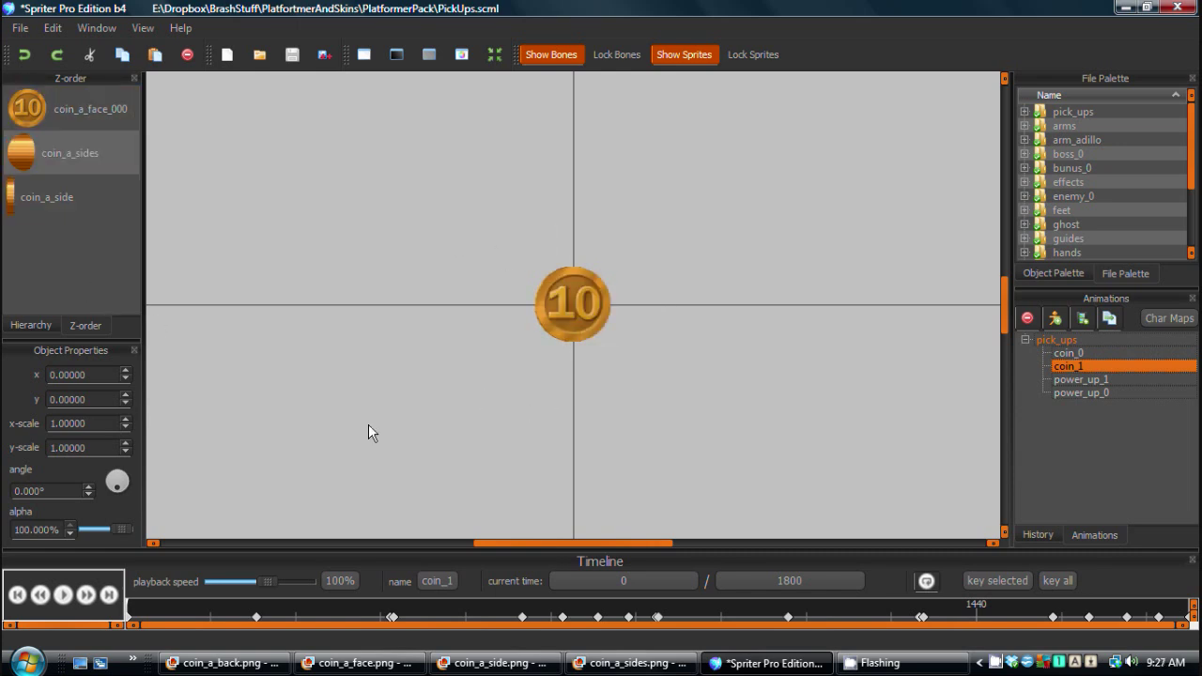
# - Play the coin_1 animation, pause it, and scrub to the angled view of the coin's back
pyautogui.moveTo(177, 609); pyautogui.dragTo(111, 598)
pyautogui.click(62, 594)
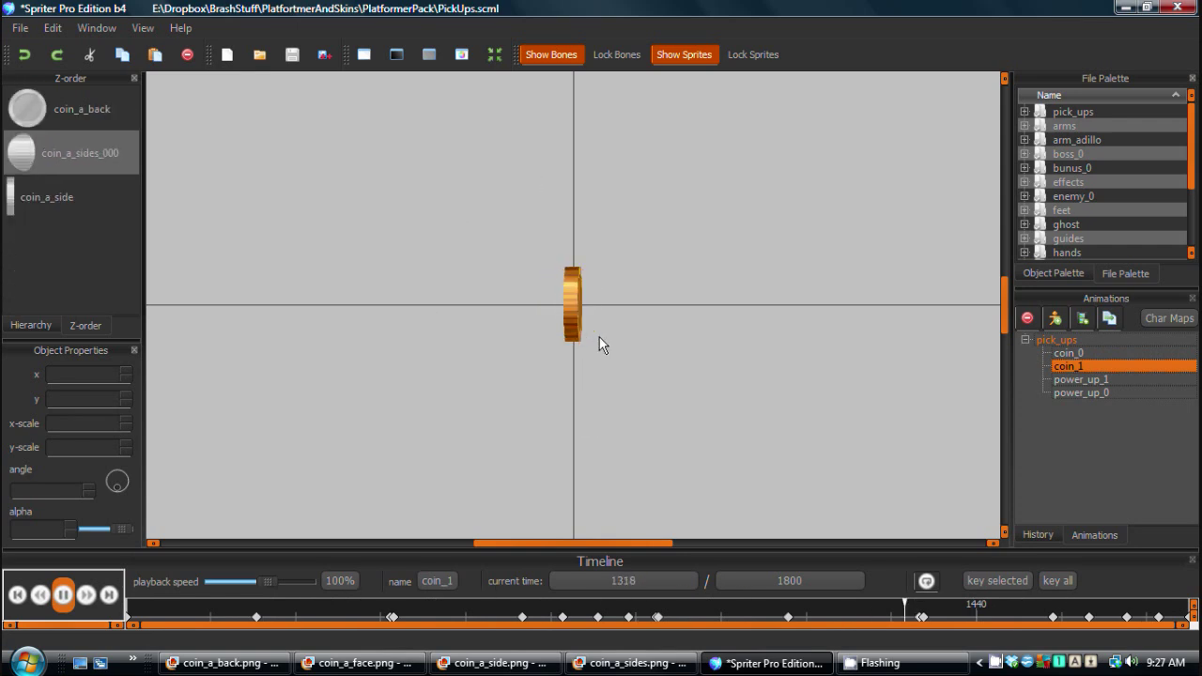
pyautogui.click(63, 595)
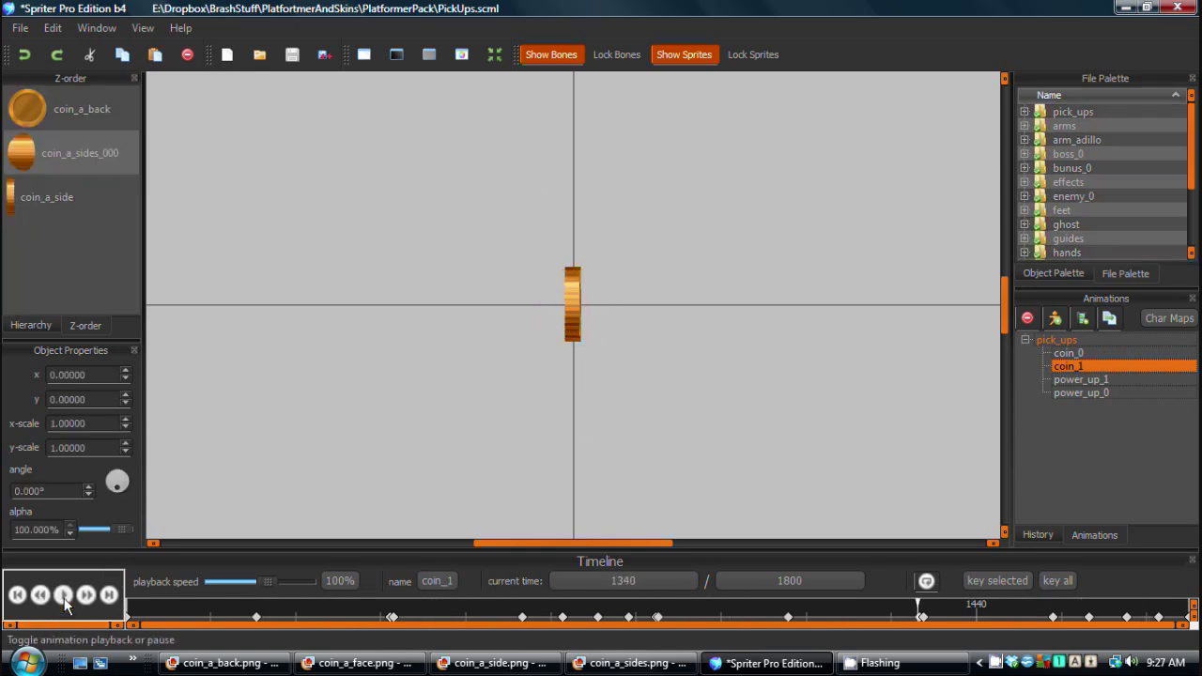
pyautogui.moveTo(161, 612); pyautogui.dragTo(505, 617)
# - Switch to Windows Live Photo Gallery and bring up the coin_a_back, coin_a_face, coin_a_side and coin_a_sides source images
pyautogui.click(220, 663)
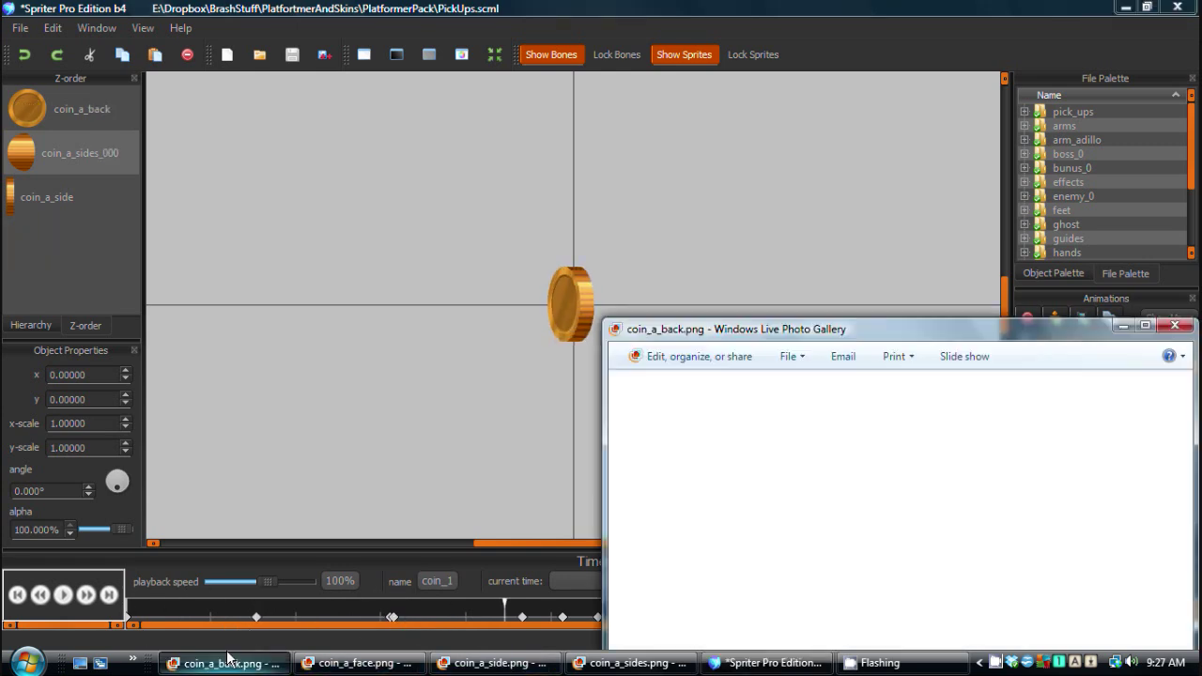
pyautogui.click(357, 664)
pyautogui.click(490, 666)
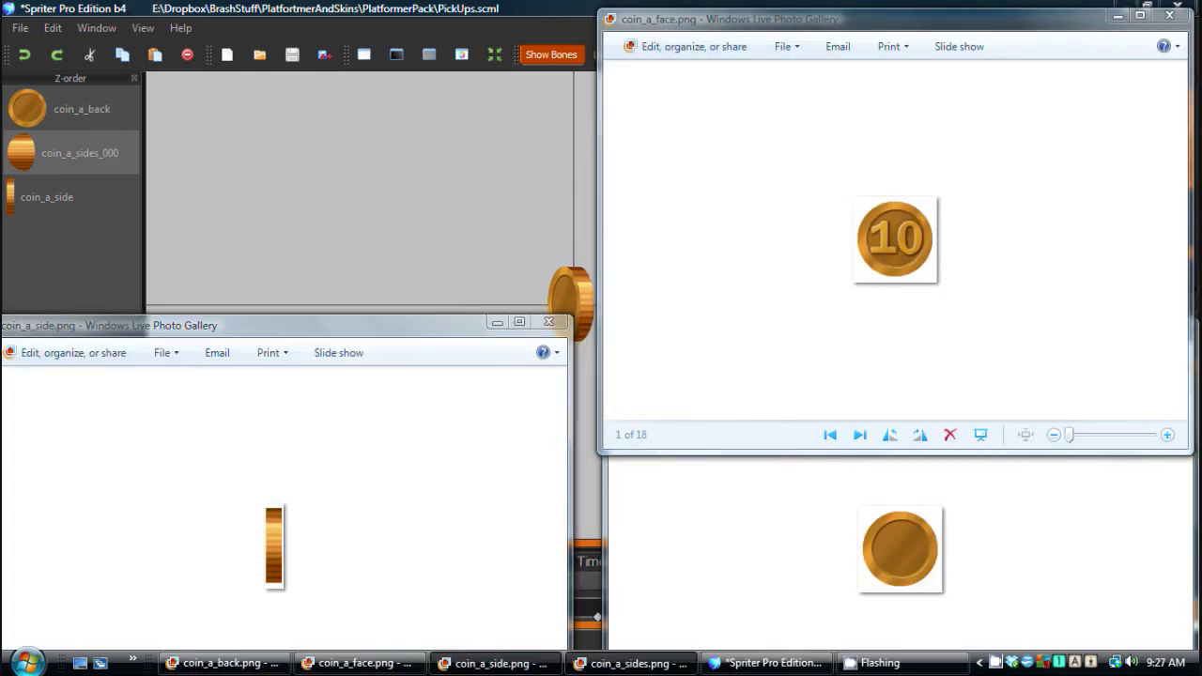
pyautogui.click(657, 666)
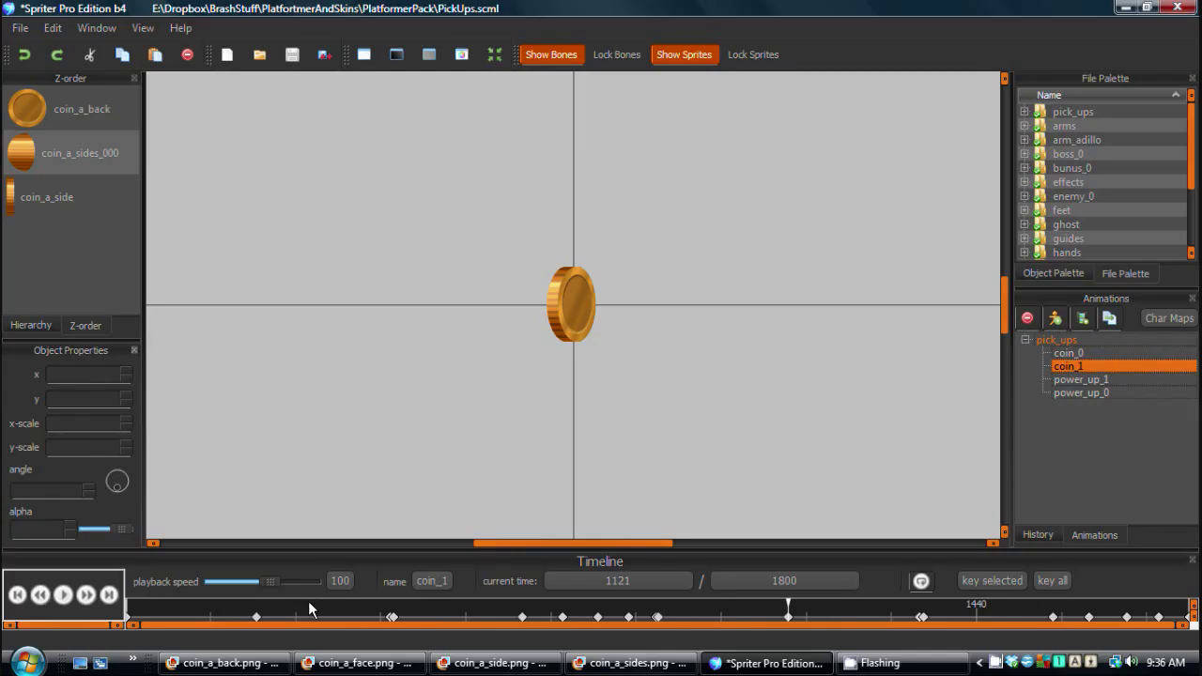
# - Return to Spriter, play the full coin_1 rotation, and rewind the timeline to 0
pyautogui.moveTo(308, 601); pyautogui.dragTo(127, 601)
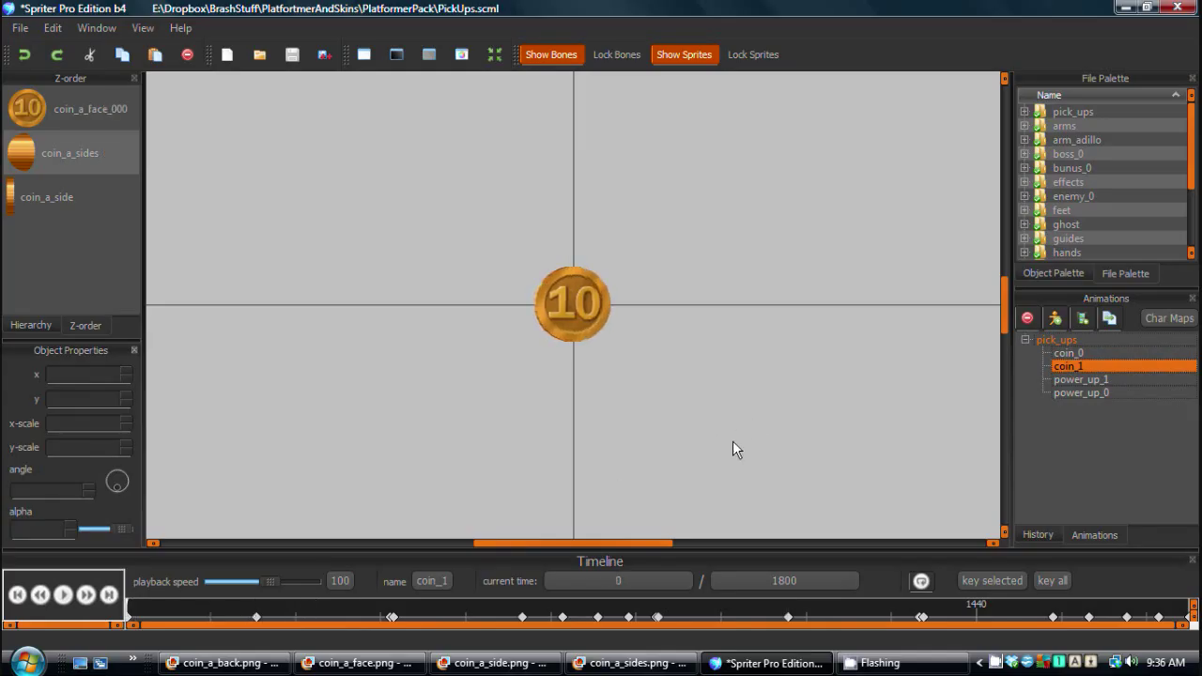
pyautogui.click(62, 594)
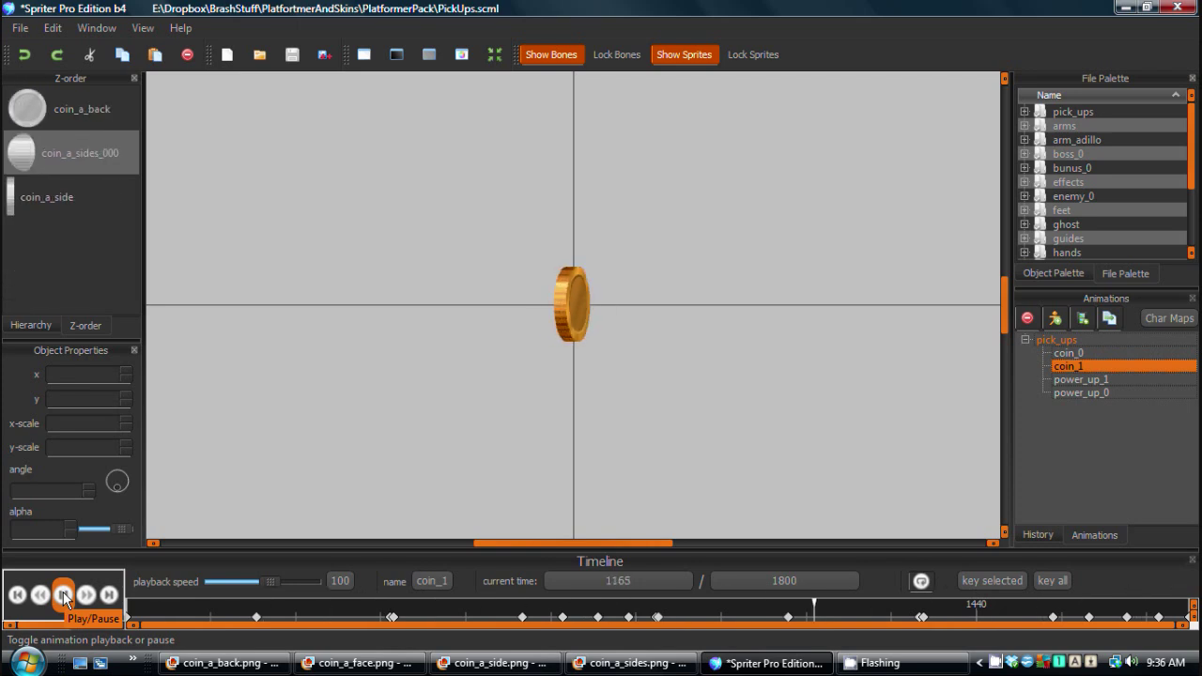
pyautogui.click(63, 591)
pyautogui.moveTo(325, 616); pyautogui.dragTo(110, 634)
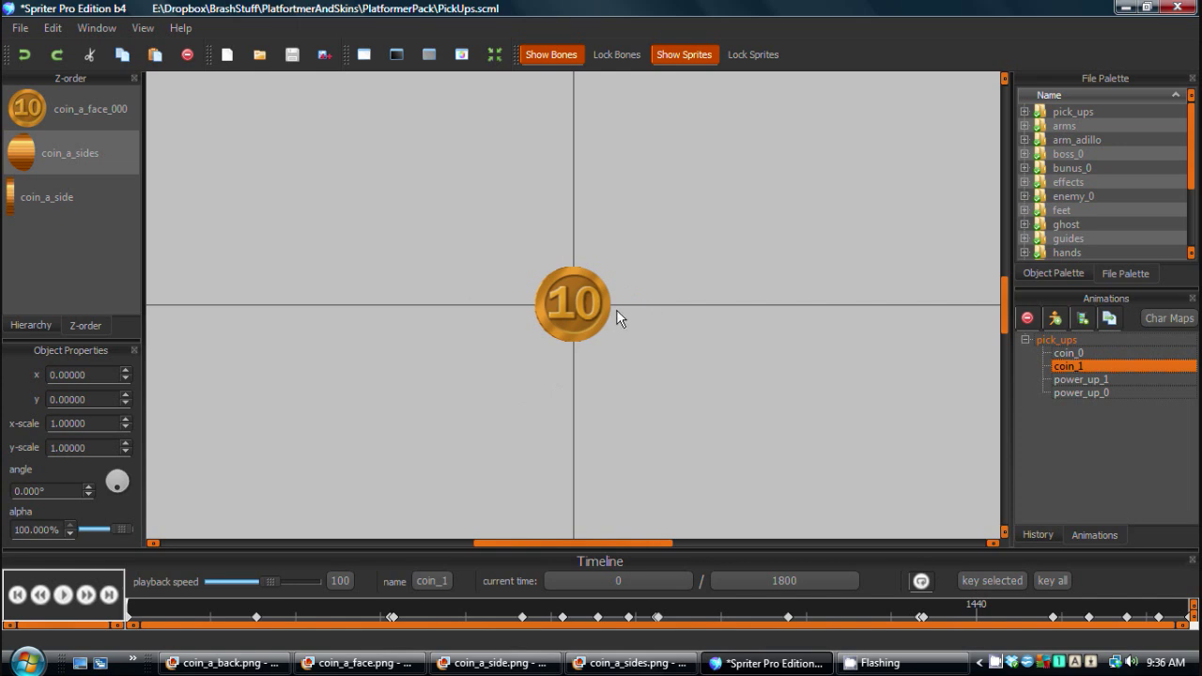
# - Highlight the coin_a_face_000 and coin_a_side sprites in turn at the first frame to examine their stacking order
pyautogui.click(64, 107)
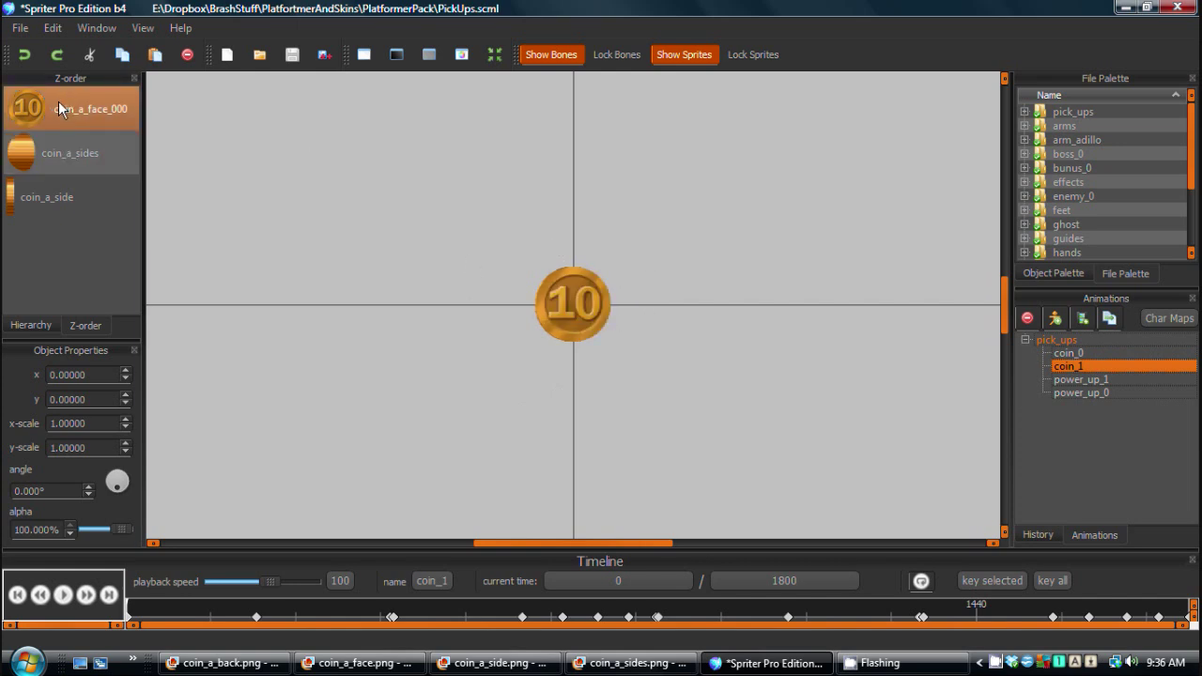
pyautogui.click(32, 187)
pyautogui.click(55, 96)
pyautogui.click(19, 209)
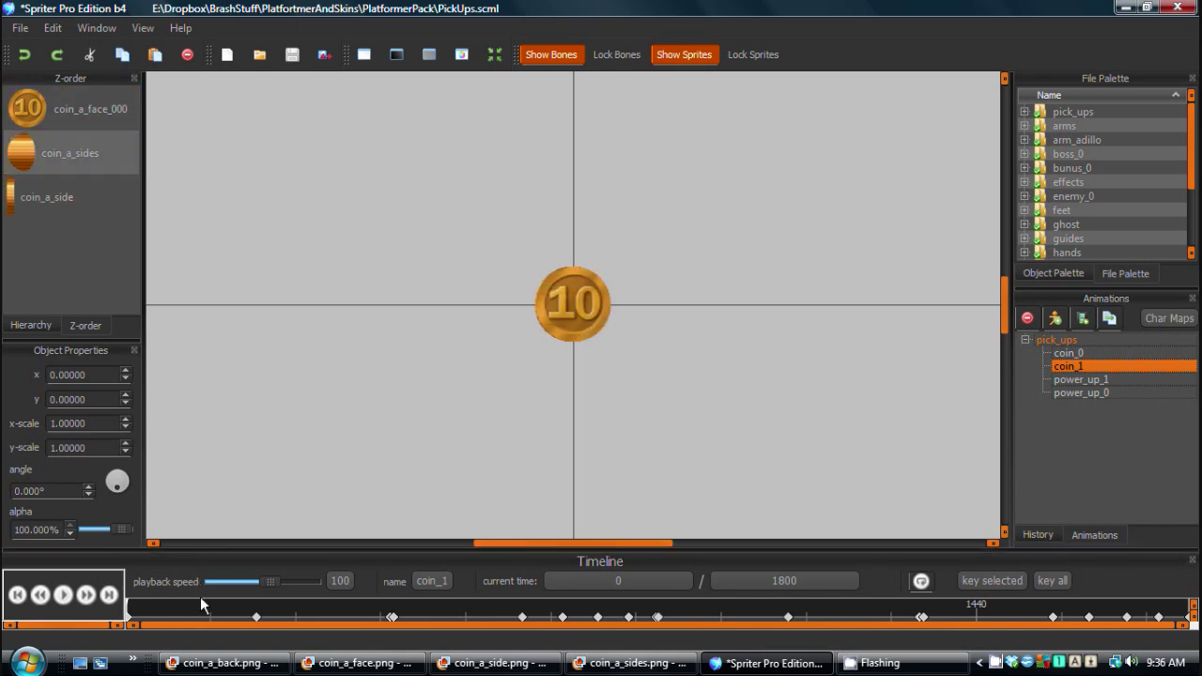
pyautogui.moveTo(130, 608); pyautogui.dragTo(65, 581)
# - Examine the coin's face sprite on the canvas and the coin_a_side sprite by selecting and deselecting them at time 0
pyautogui.click(549, 332)
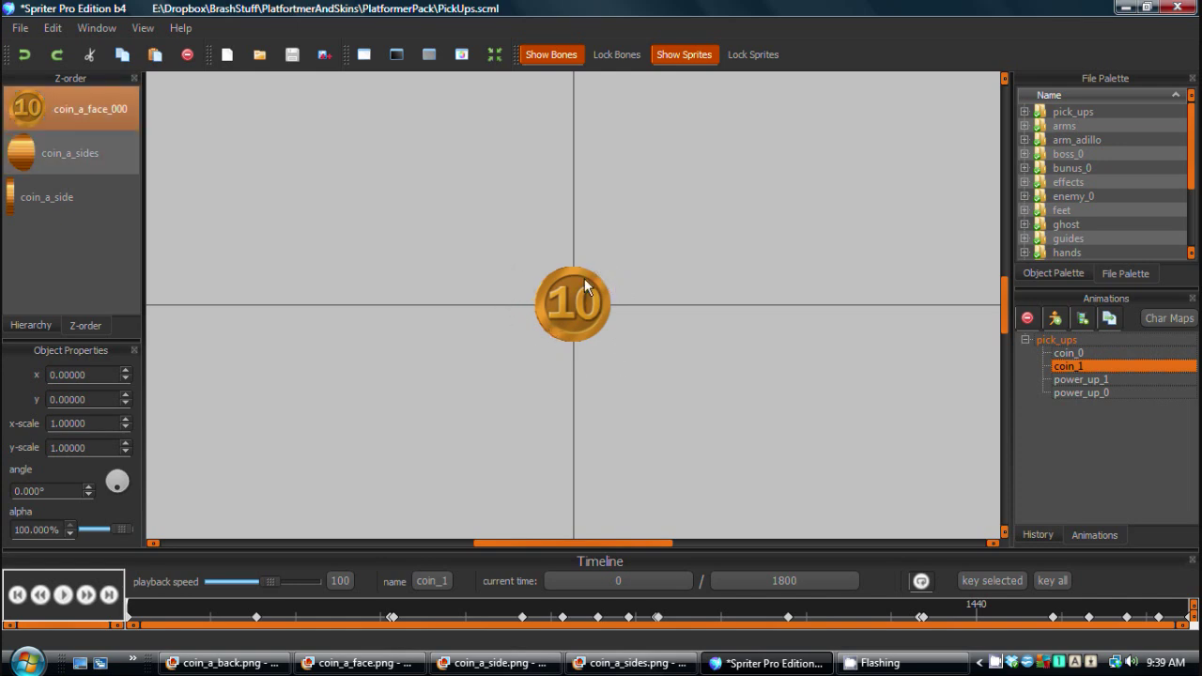
pyautogui.click(384, 234)
pyautogui.click(47, 197)
pyautogui.click(259, 246)
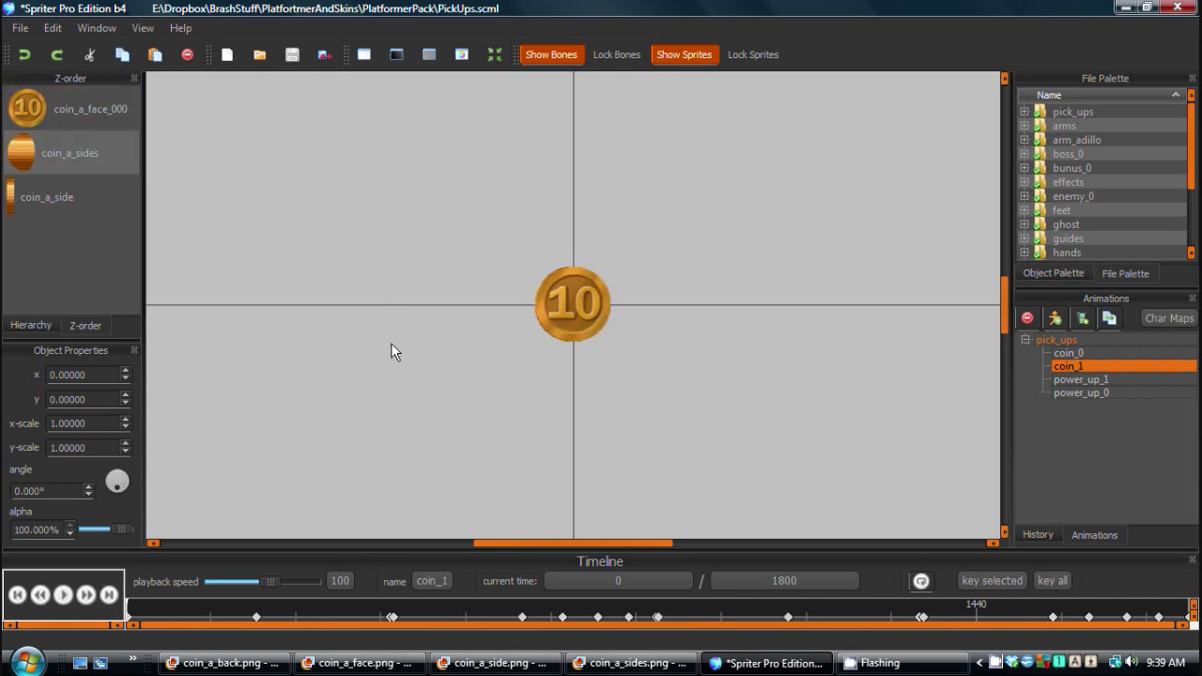
pyautogui.click(559, 324)
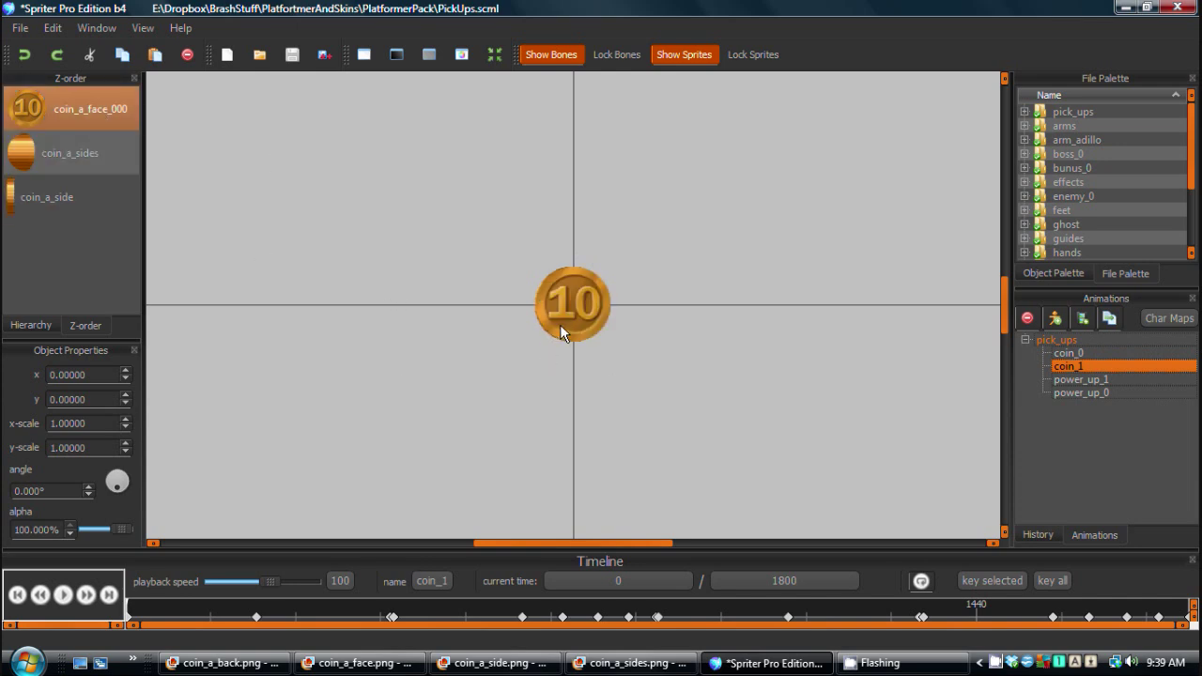
pyautogui.click(509, 366)
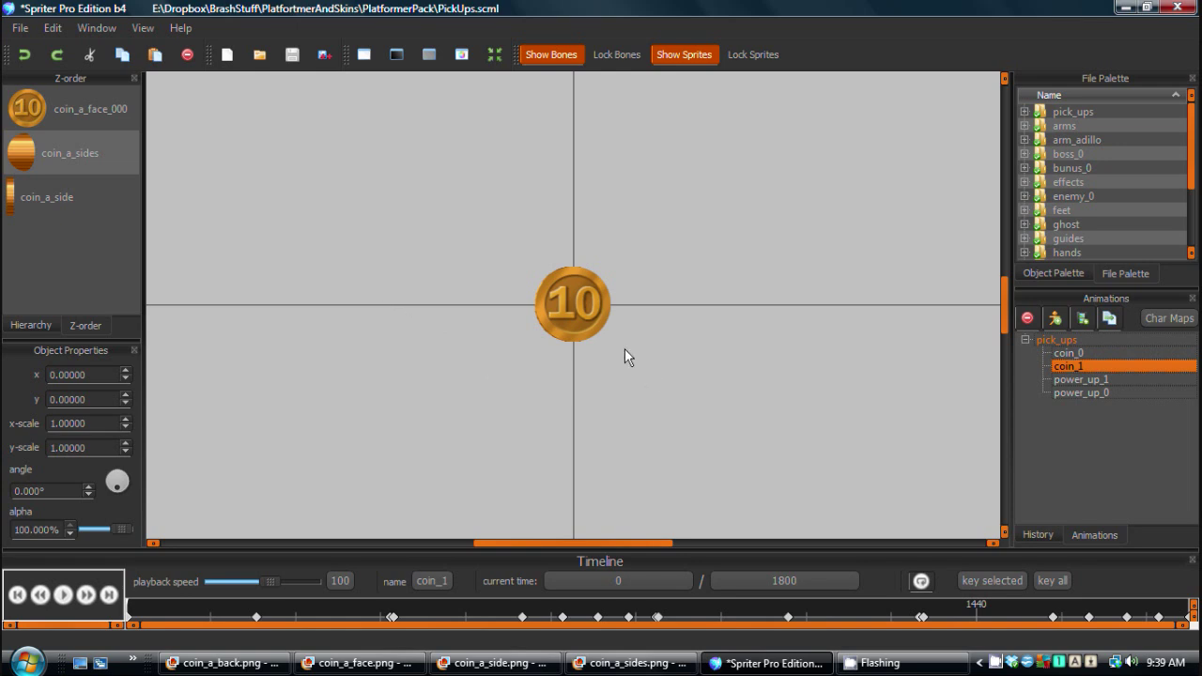
pyautogui.click(550, 330)
pyautogui.click(587, 401)
# - Compare the face and side sprites at the start, and scrub to 852 to view the coin_shine_4_000 highlight before rewinding
pyautogui.moveTo(312, 606); pyautogui.dragTo(108, 598)
pyautogui.click(25, 121)
pyautogui.click(14, 199)
pyautogui.click(81, 230)
pyautogui.click(65, 108)
pyautogui.click(13, 199)
pyautogui.click(38, 246)
pyautogui.moveTo(332, 608); pyautogui.dragTo(628, 620)
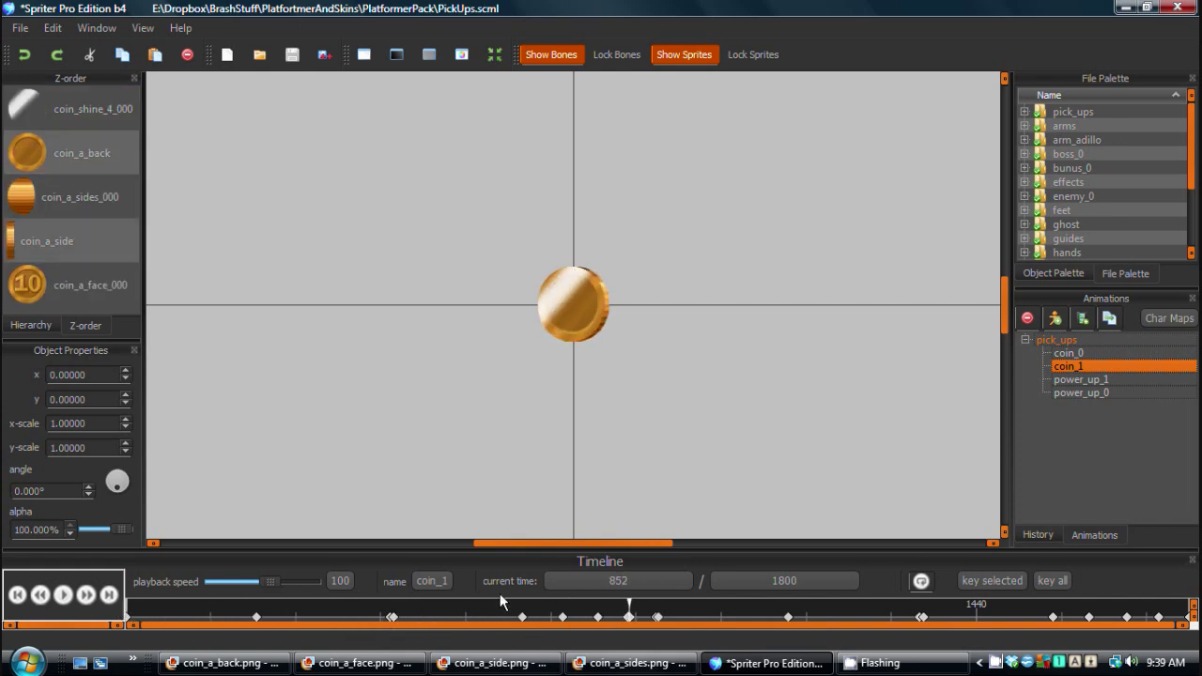
pyautogui.moveTo(472, 608); pyautogui.dragTo(111, 601)
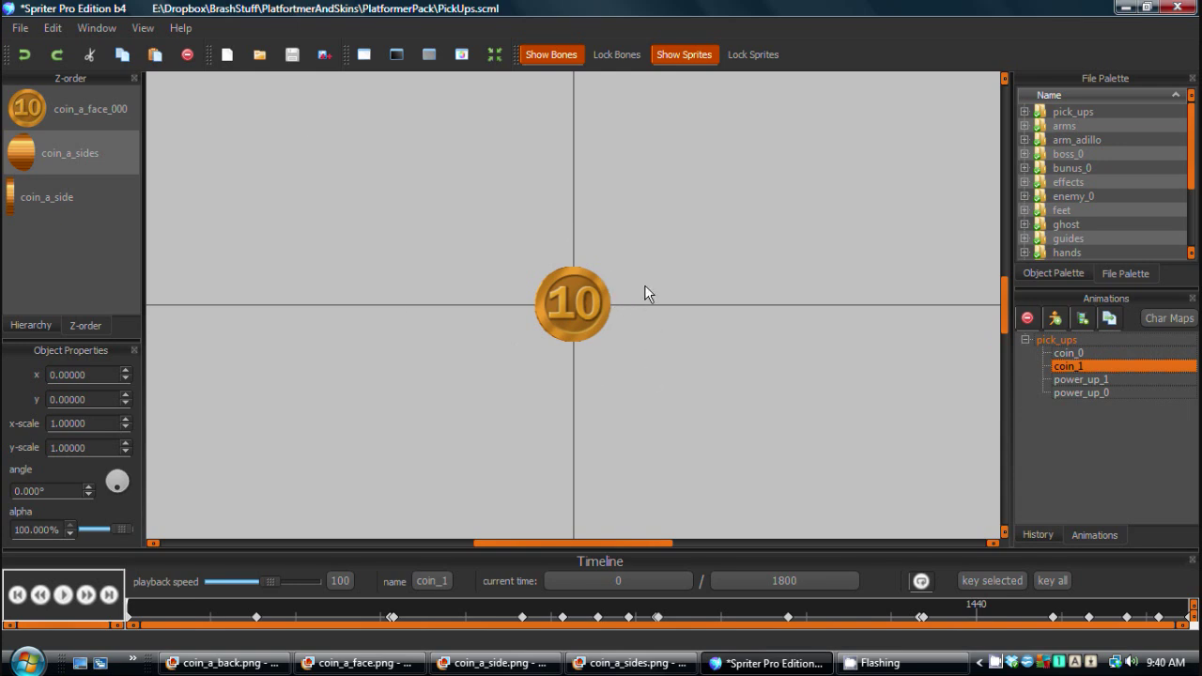
# - Open the PNG image sequence export for the coin_1 animation and look through the destination folders
pyautogui.click(94, 27)
pyautogui.moveTo(20, 28)
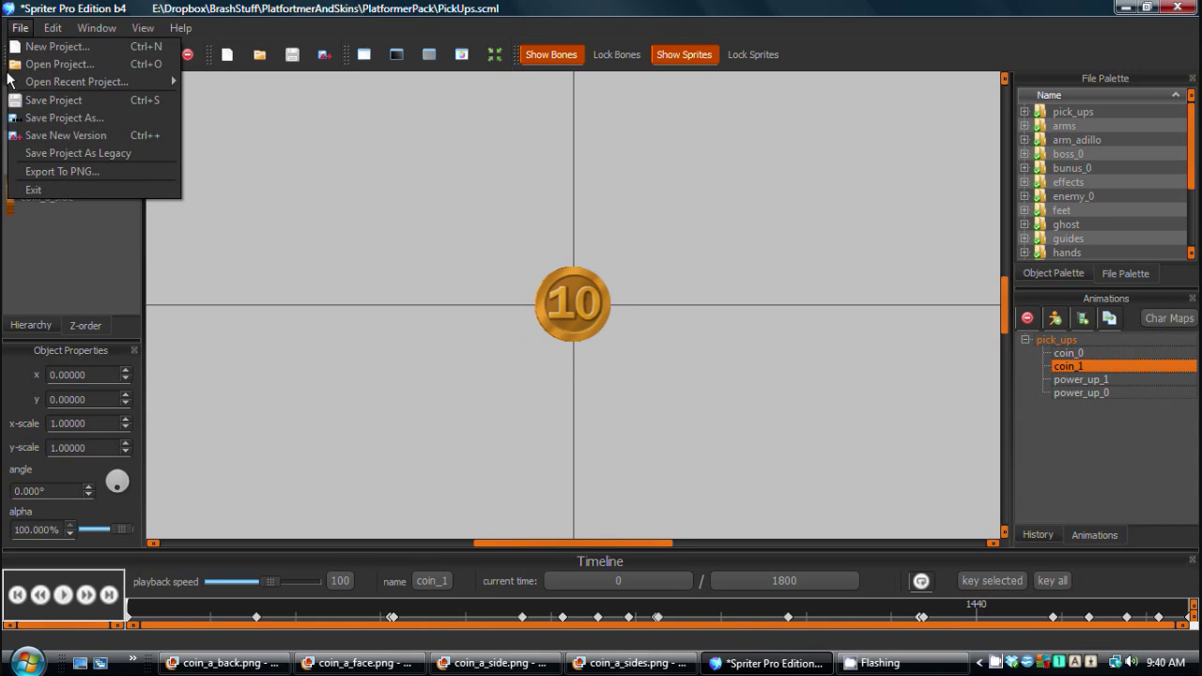
pyautogui.click(56, 171)
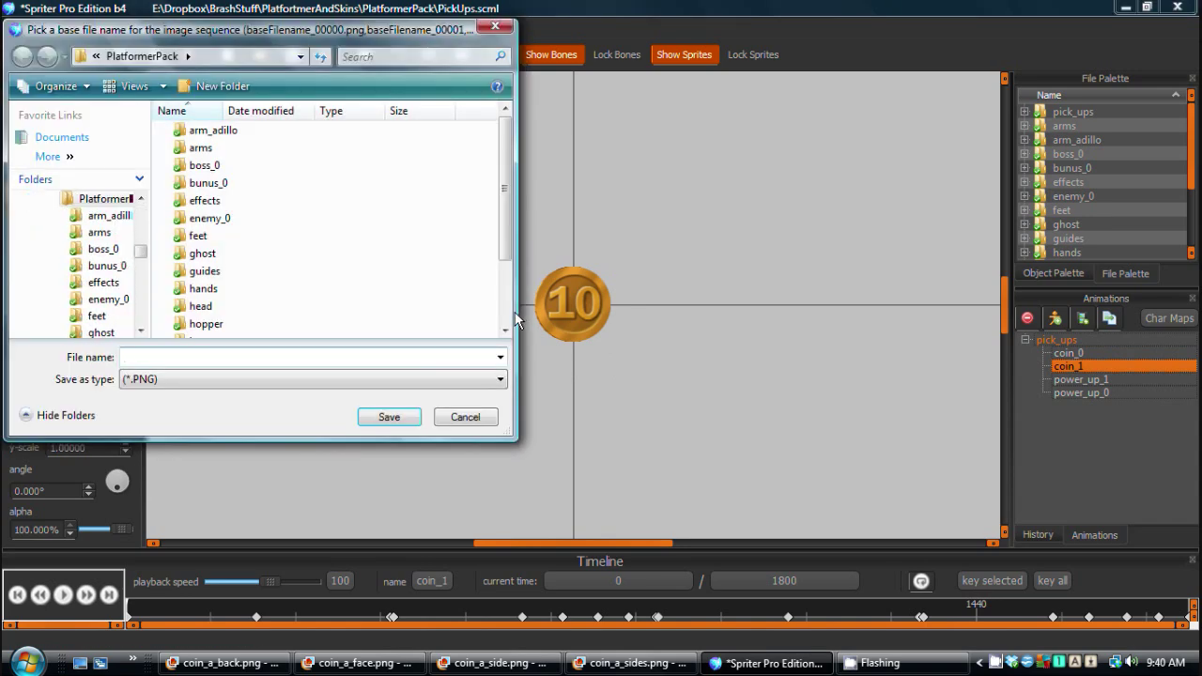
pyautogui.scroll(-3, 514, 315)
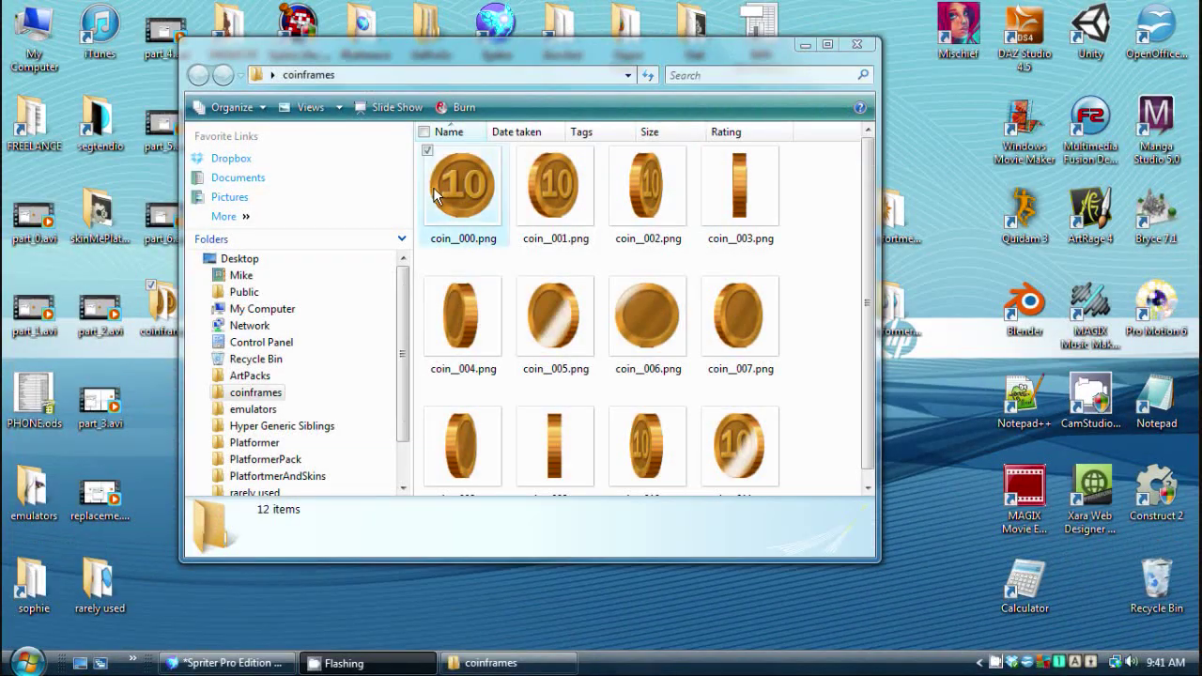
# - Open coin__000.png from the coinframes folder, step through the exported coin frames in the viewer, and close it
pyautogui.click(434, 194)
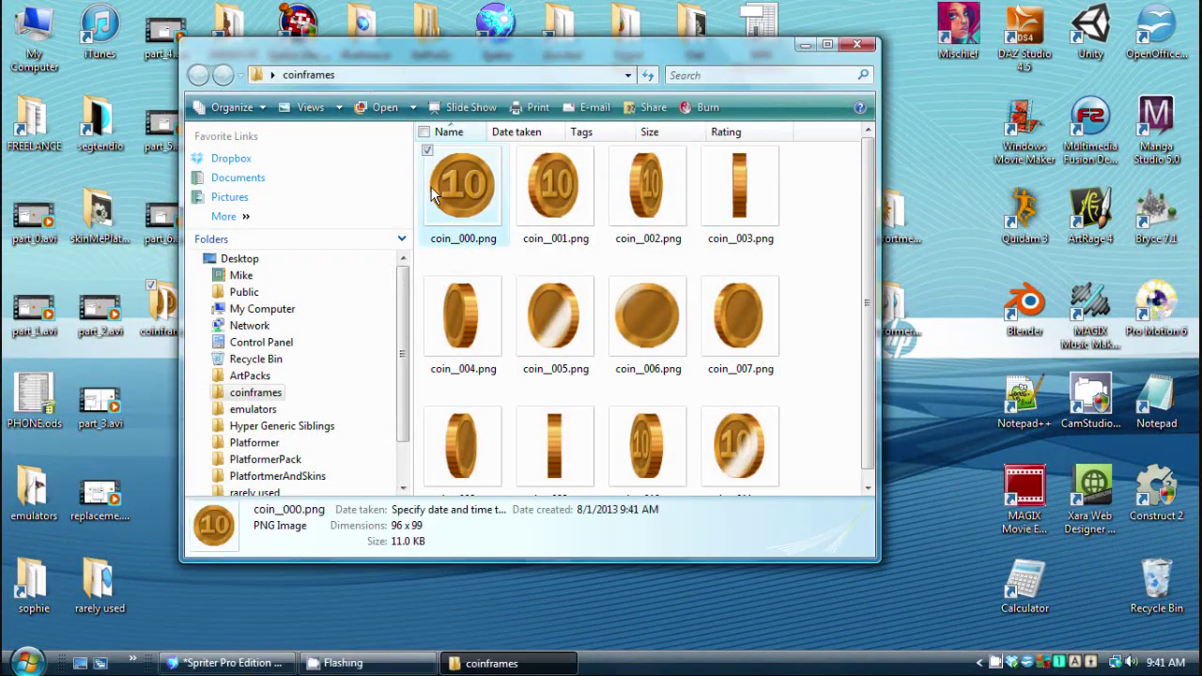
pyautogui.doubleClick(433, 194)
pyautogui.press('Right')
pyautogui.press('Right')
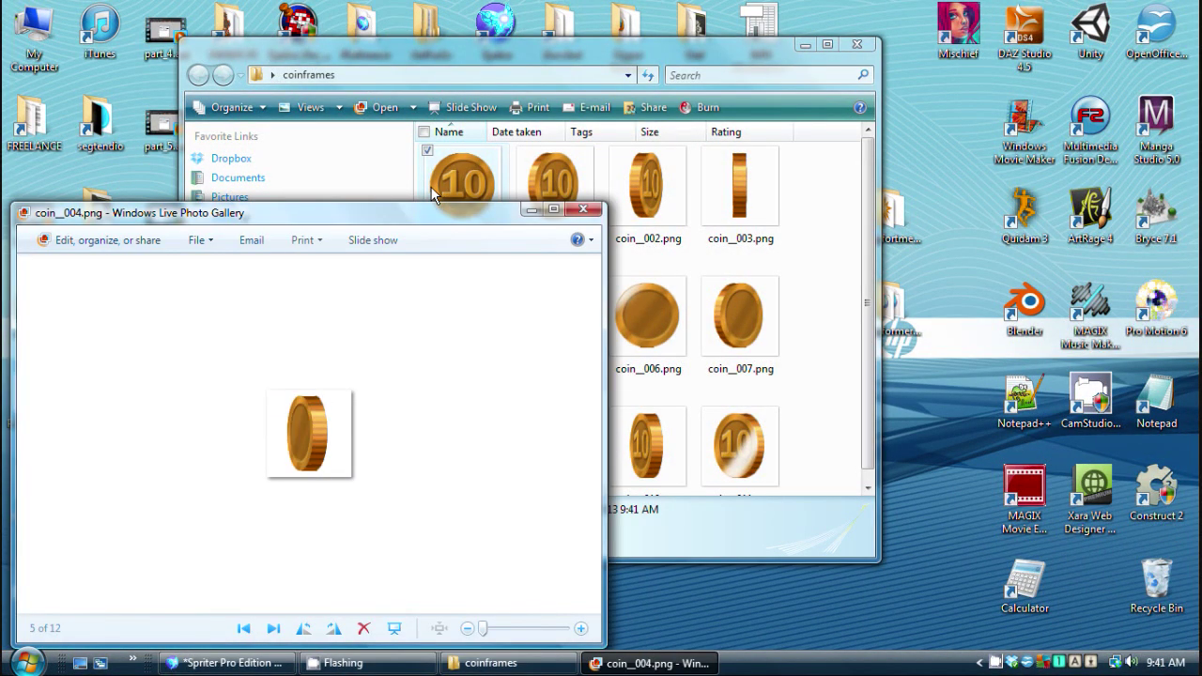
pyautogui.press('Right')
pyautogui.press('Right')
pyautogui.press('Right')
pyautogui.press('Right')
pyautogui.press('Right')
pyautogui.press('Right')
pyautogui.press('Right')
pyautogui.press('Right')
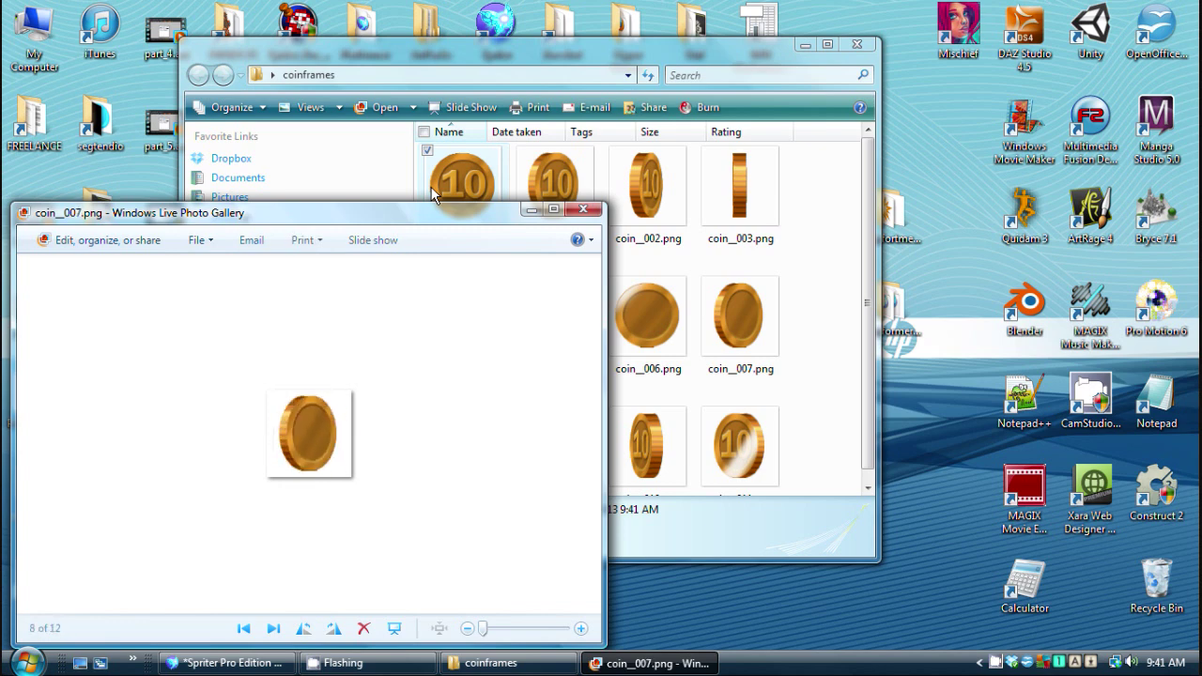
pyautogui.press('Right')
pyautogui.press('Right')
pyautogui.press('Right')
pyautogui.press('Right')
pyautogui.press('Right')
pyautogui.press('Right')
pyautogui.press('Right')
pyautogui.press('Right')
pyautogui.press('Right')
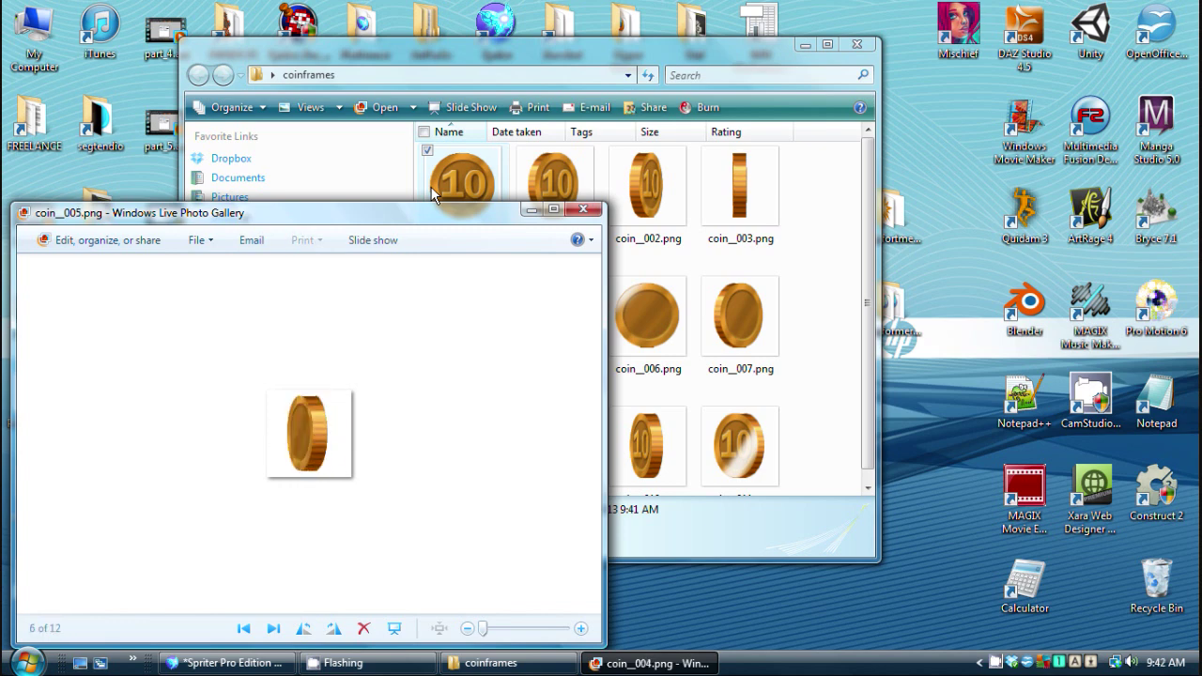
pyautogui.click(582, 213)
# - Switch back to Spriter, rewind coin_1 to 0, and highlight the coin_a_face_000 and coin_a_sides sprites in turn
pyautogui.moveTo(368, 669)
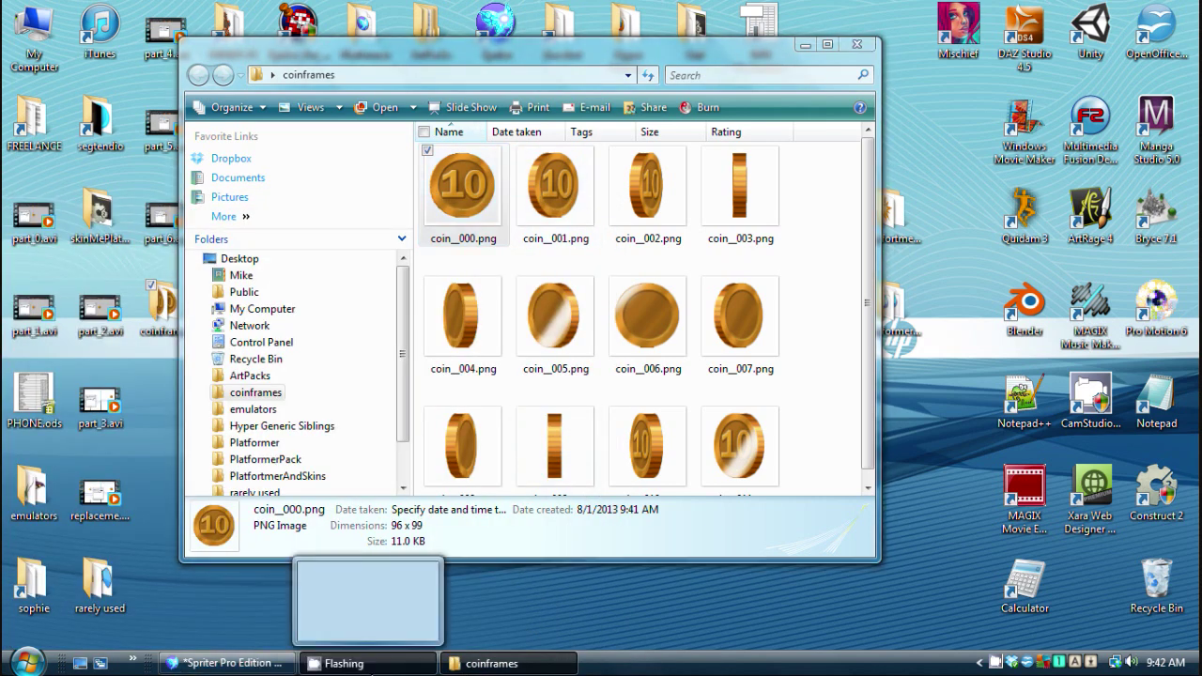
pyautogui.click(226, 663)
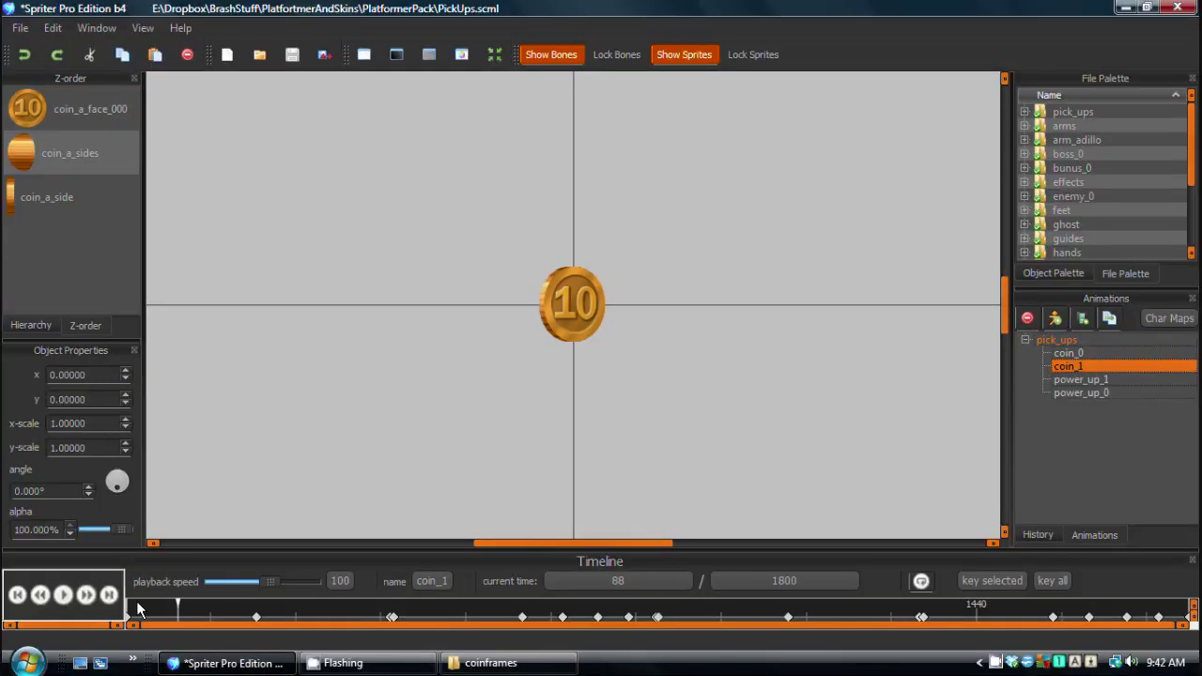
pyautogui.moveTo(136, 601); pyautogui.dragTo(27, 615)
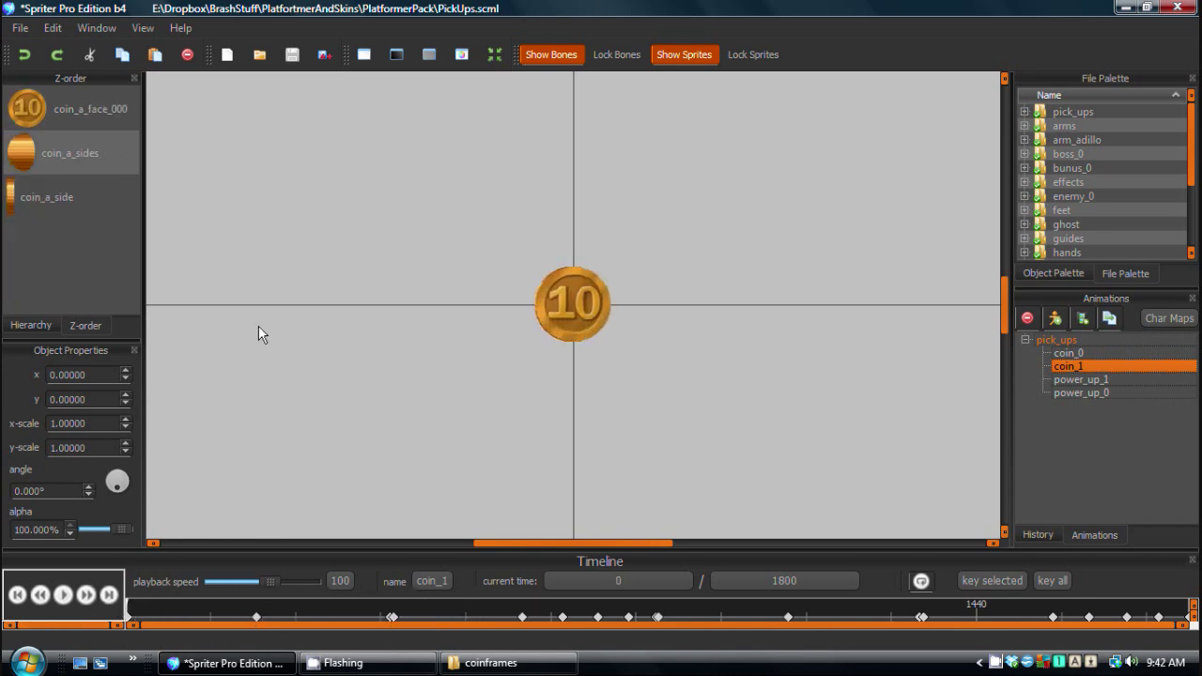
pyautogui.click(40, 110)
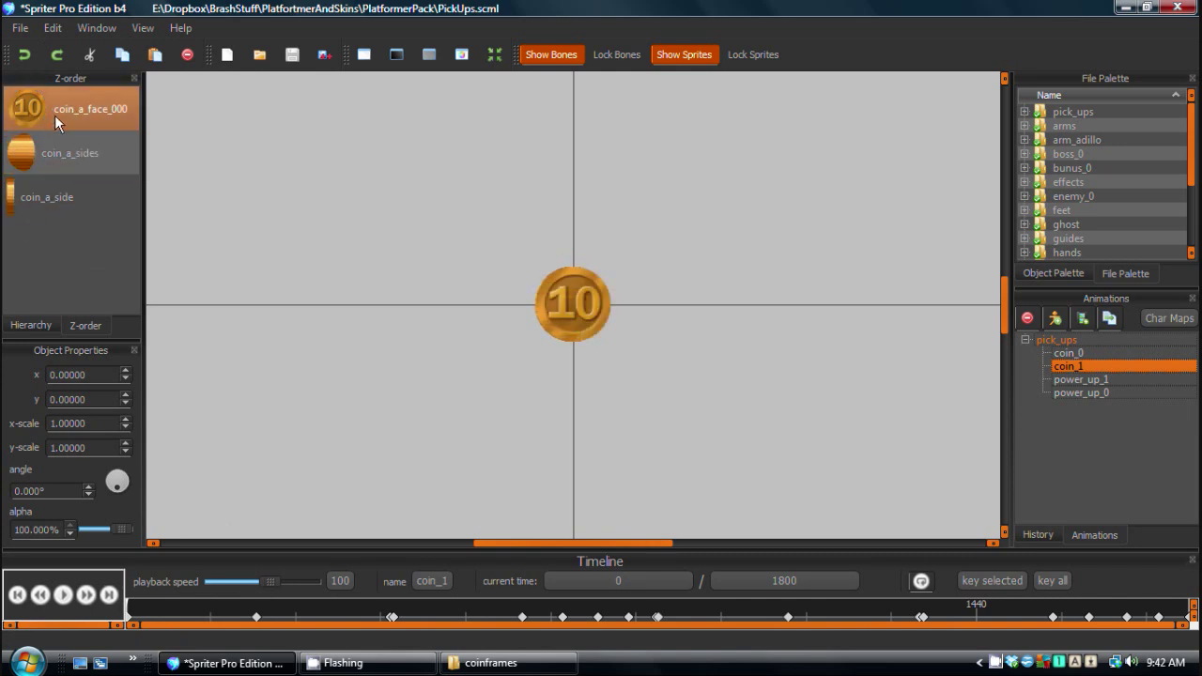
pyautogui.click(59, 158)
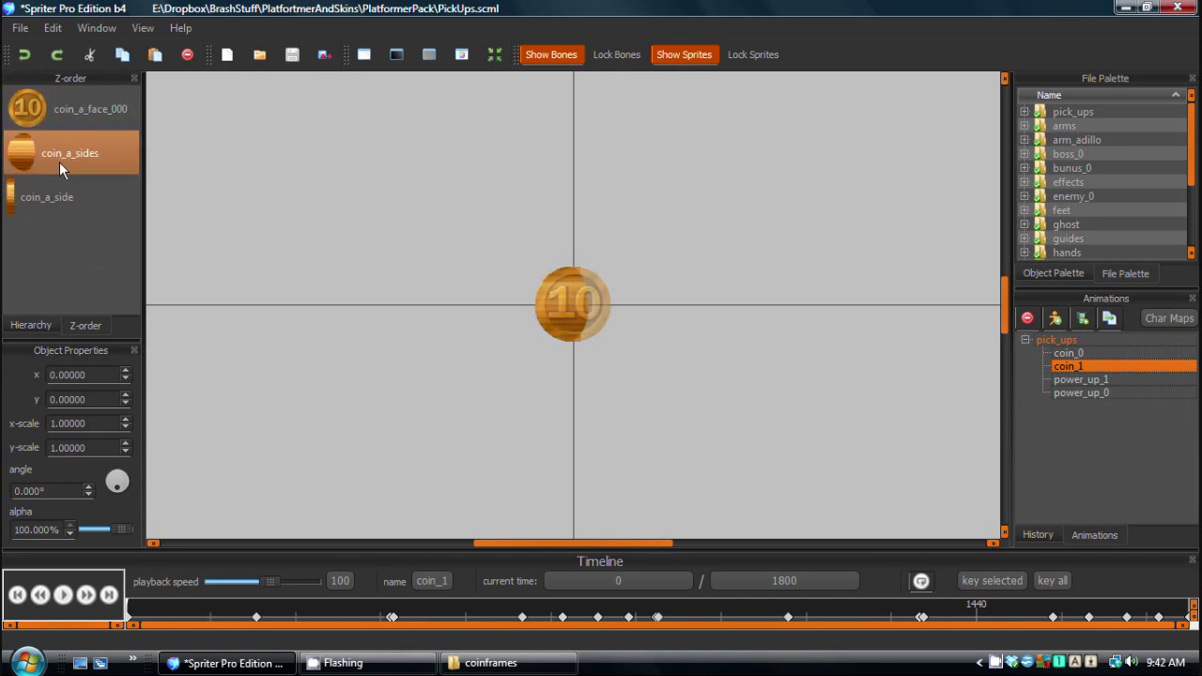
pyautogui.click(212, 236)
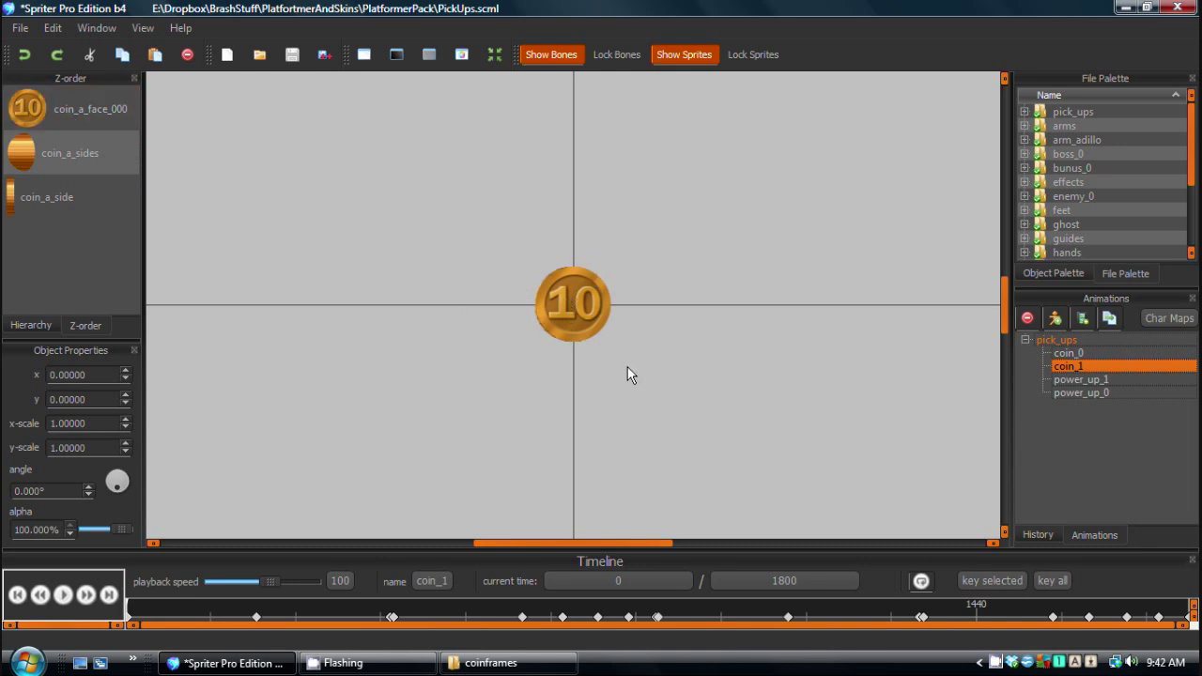
# - Scrub repeatedly through the coin's turn to edge-on and rewind, selecting the face sprite at time 0 to examine its motion
pyautogui.moveTo(219, 603); pyautogui.dragTo(435, 672)
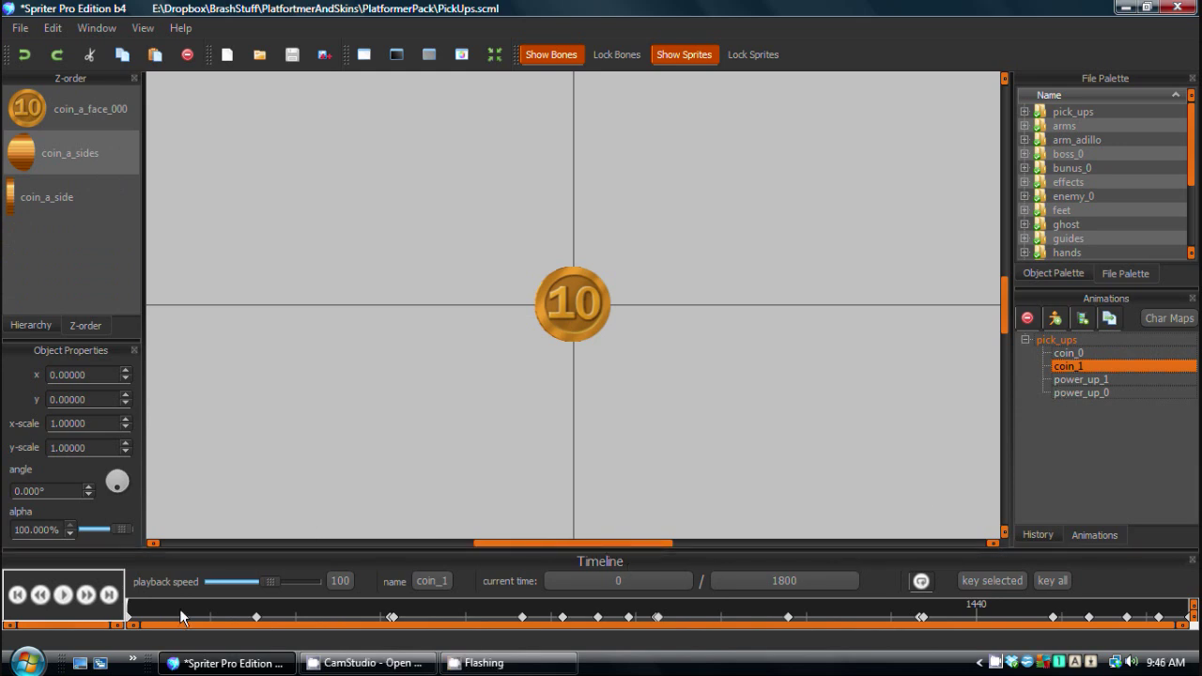
pyautogui.moveTo(202, 604); pyautogui.dragTo(111, 613)
pyautogui.click(584, 309)
pyautogui.moveTo(329, 612); pyautogui.dragTo(101, 622)
pyautogui.click(601, 328)
pyautogui.click(527, 351)
pyautogui.click(578, 333)
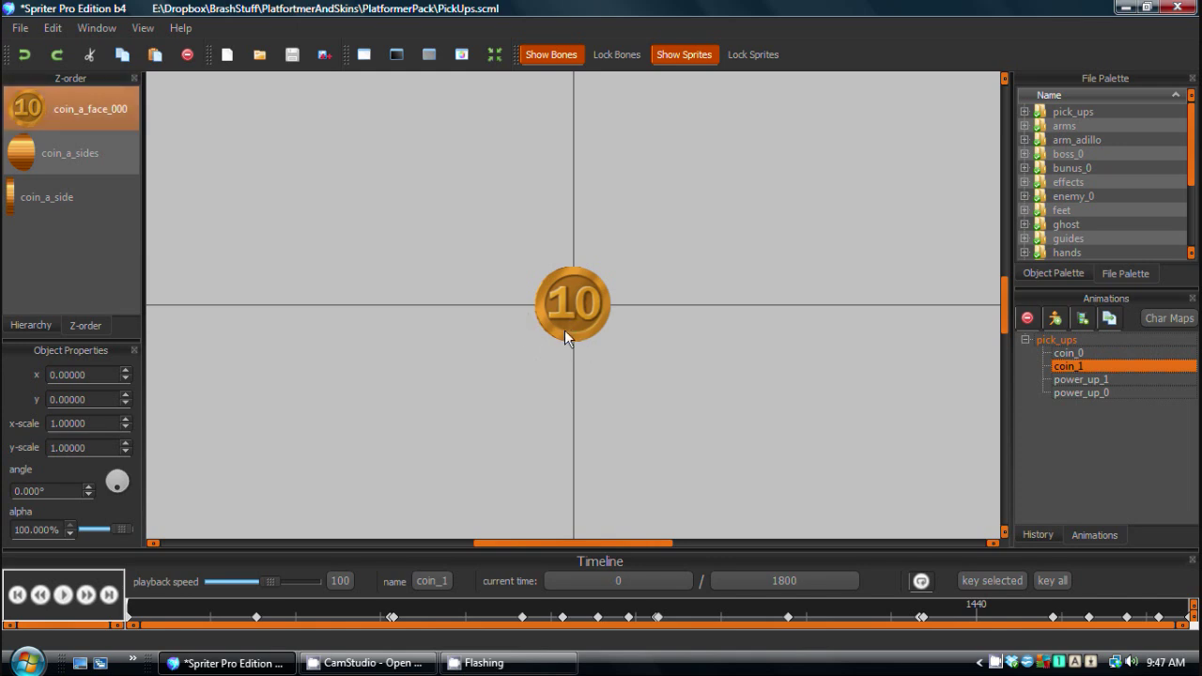
pyautogui.moveTo(219, 607); pyautogui.dragTo(114, 630)
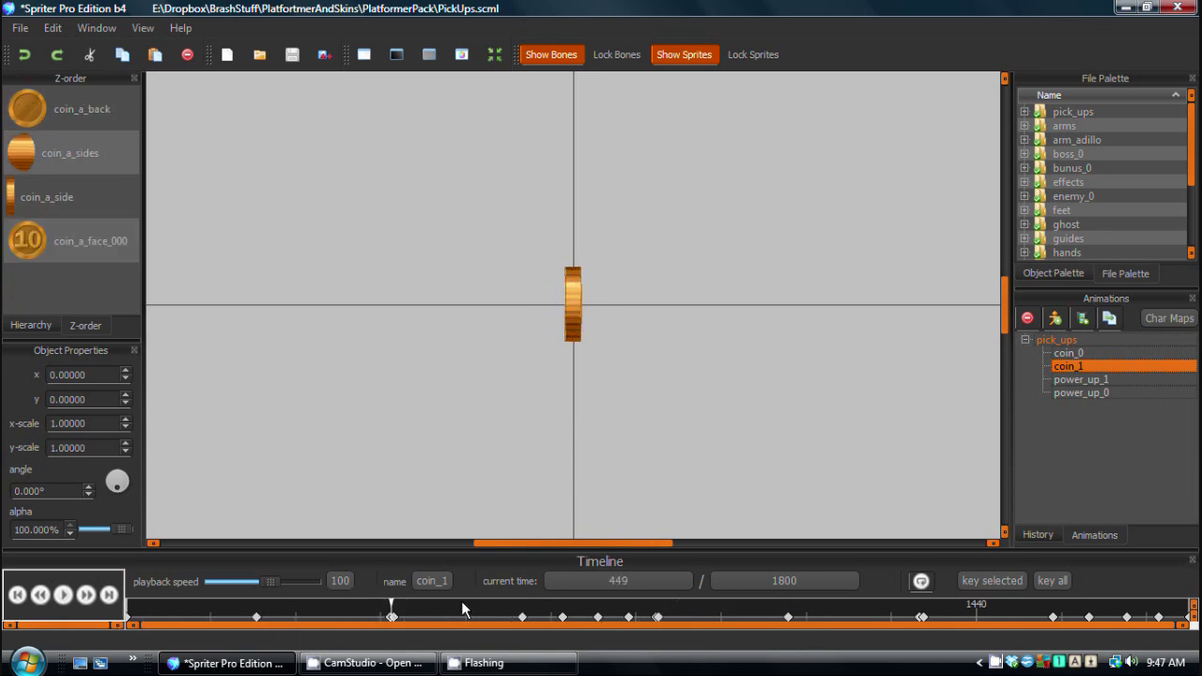
pyautogui.moveTo(736, 585); pyautogui.dragTo(48, 632)
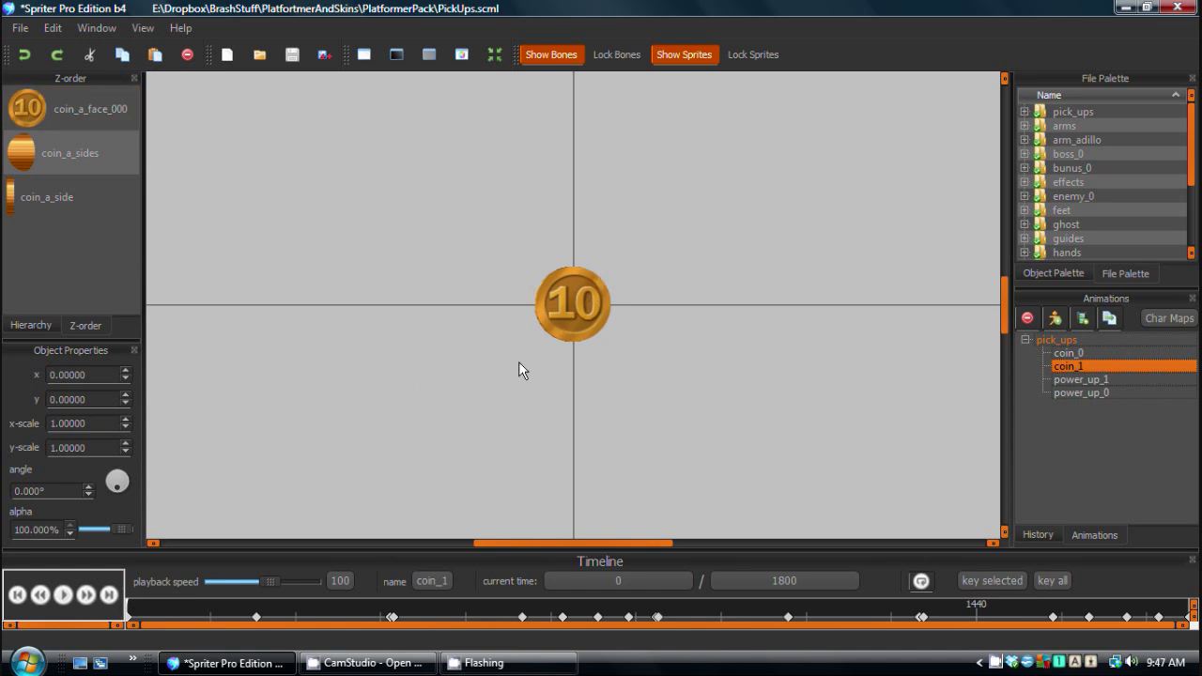
# - Scrub back and forth over the opening frames of coin_1 and return the playhead to 0
pyautogui.moveTo(196, 608); pyautogui.dragTo(209, 578)
pyautogui.moveTo(208, 578); pyautogui.dragTo(60, 578)
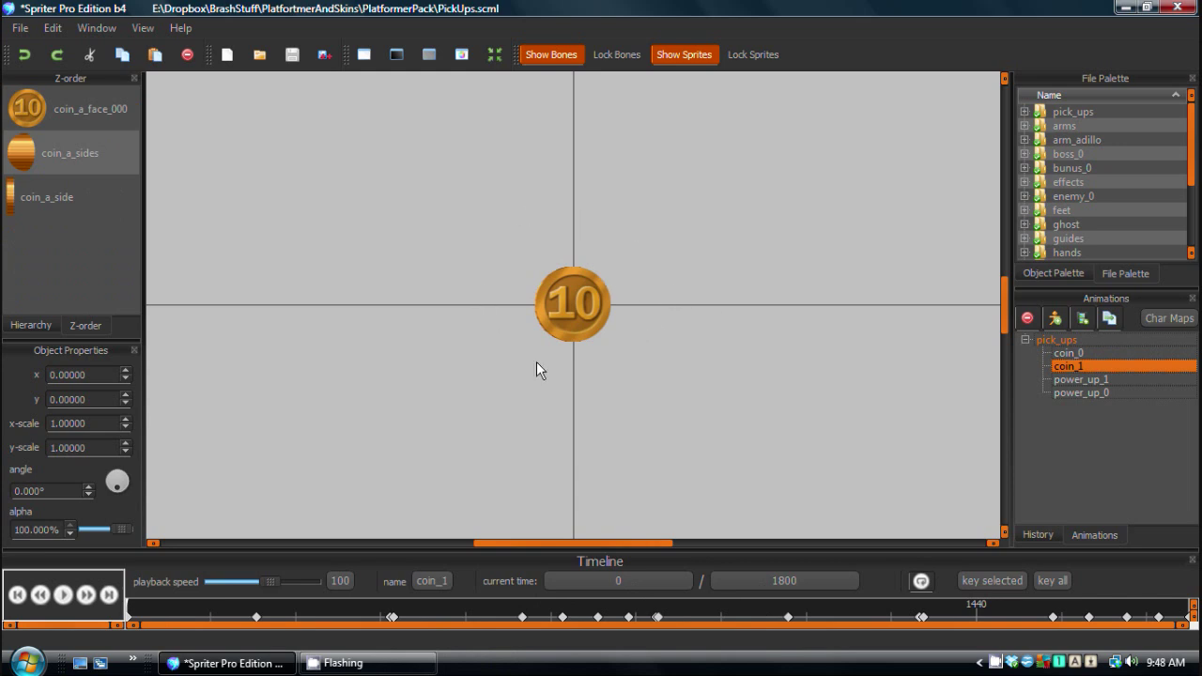
pyautogui.moveTo(187, 608); pyautogui.dragTo(78, 607)
pyautogui.moveTo(150, 608); pyautogui.dragTo(81, 602)
pyautogui.moveTo(199, 609); pyautogui.dragTo(42, 605)
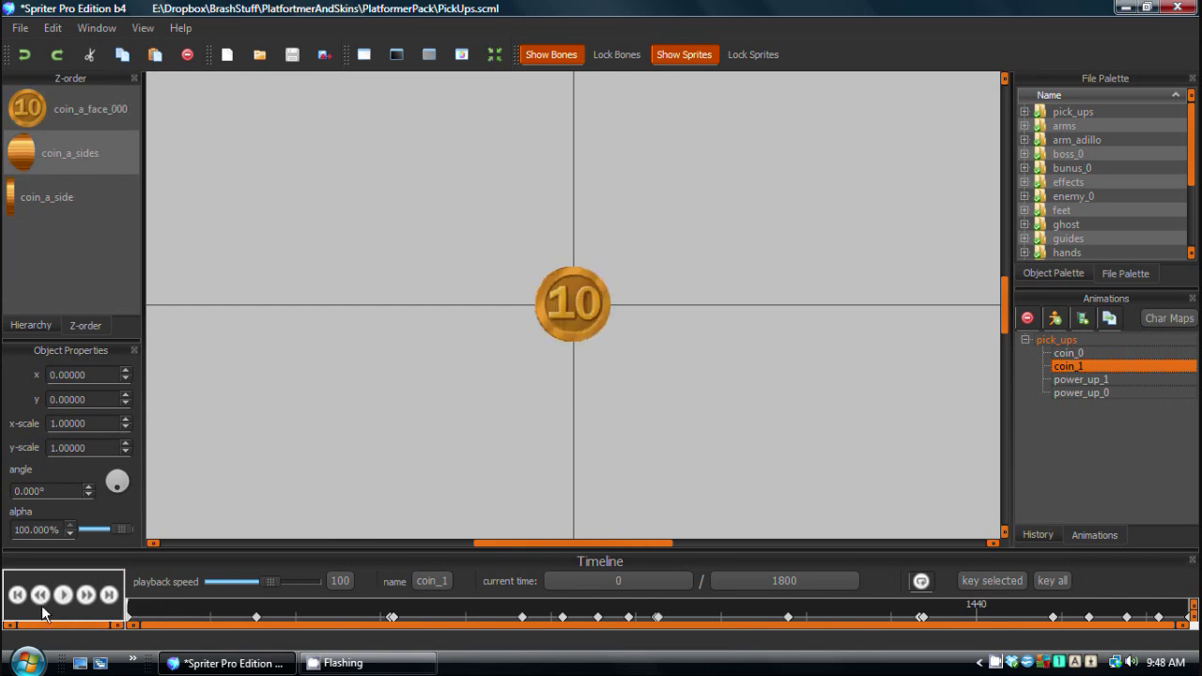
# - Open the power_up_0 animation and preview it briefly, pausing its playback
pyautogui.click(1078, 393)
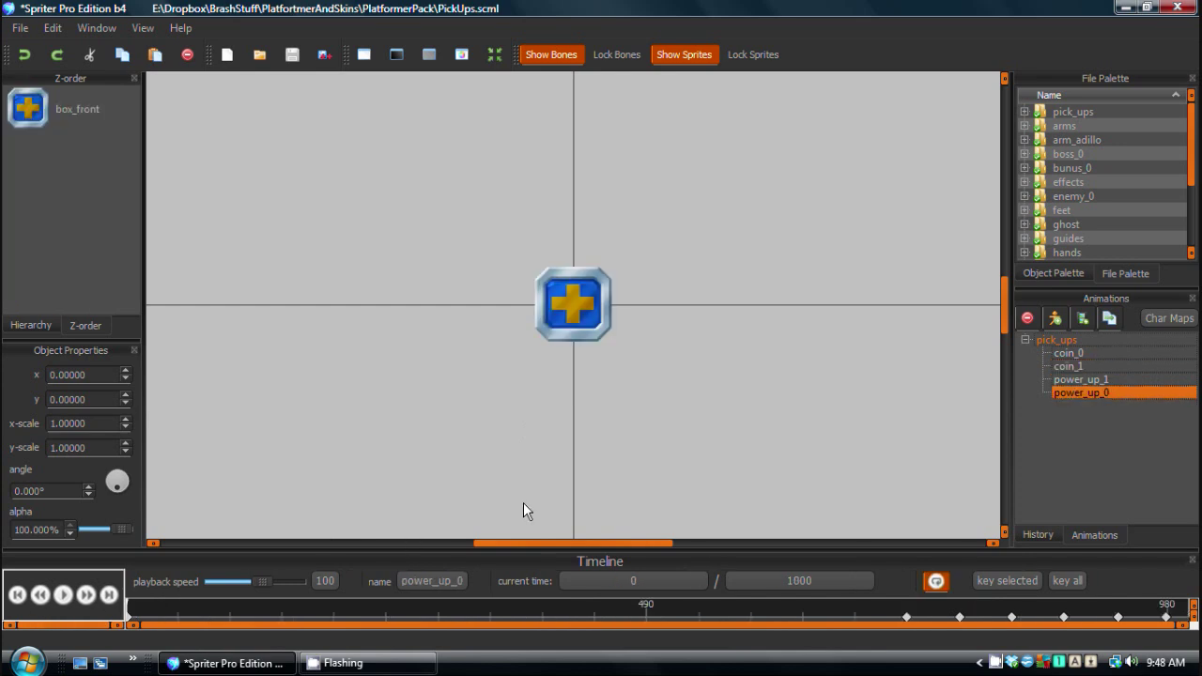
pyautogui.click(63, 595)
pyautogui.click(63, 595)
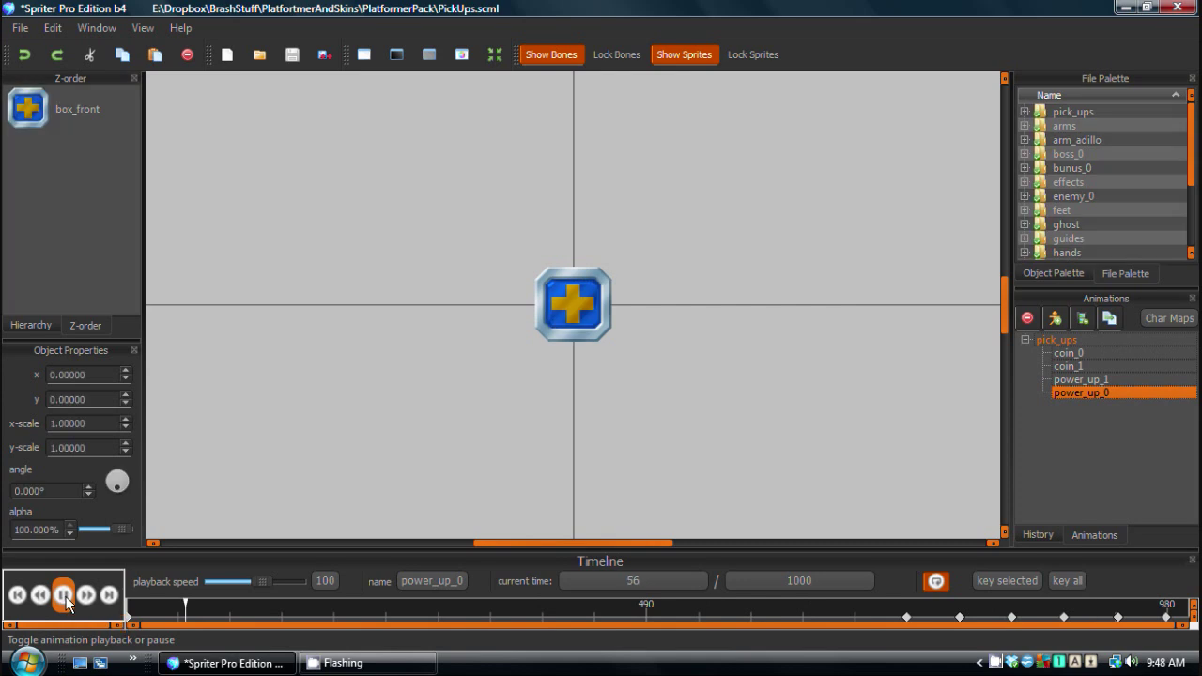
# - Preview the power_up_1 animation and stop it, and return to coin_1 and play its spin for comparison
pyautogui.click(1085, 380)
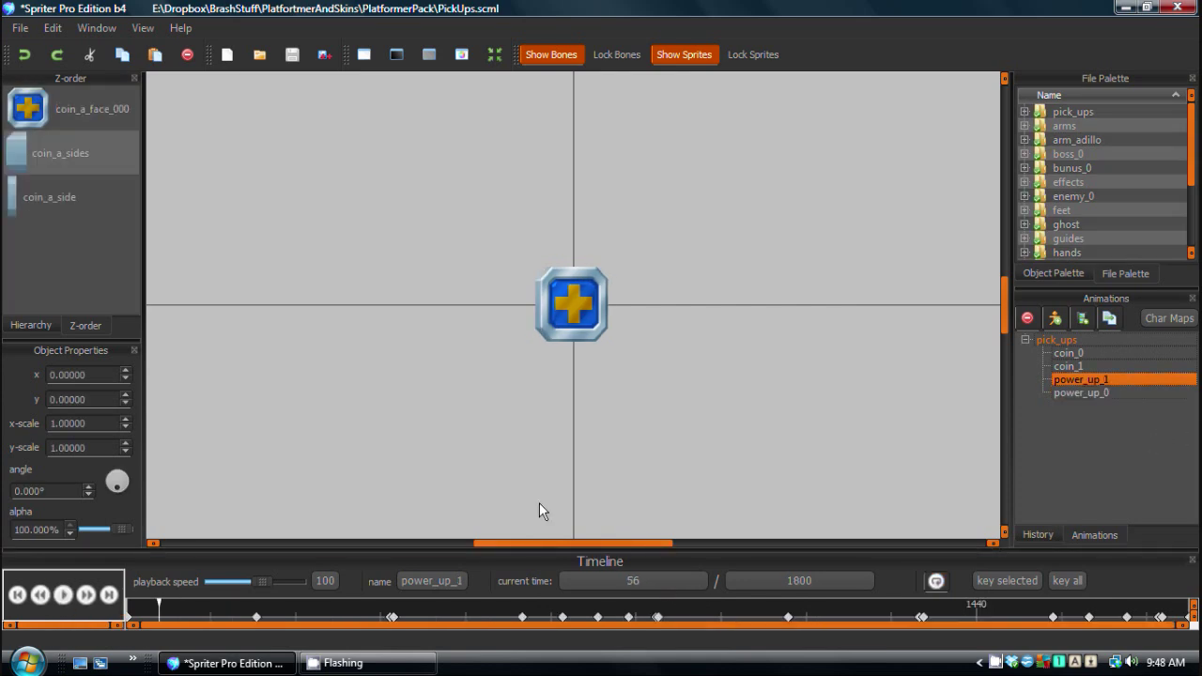
pyautogui.click(58, 594)
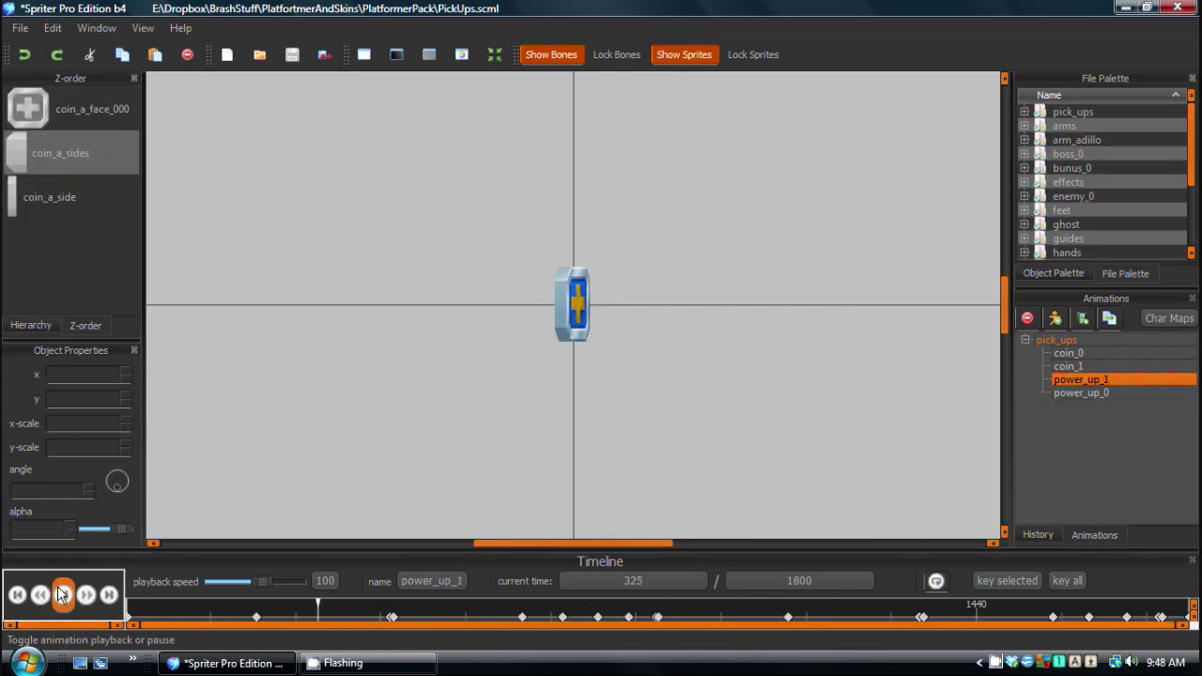
pyautogui.click(60, 595)
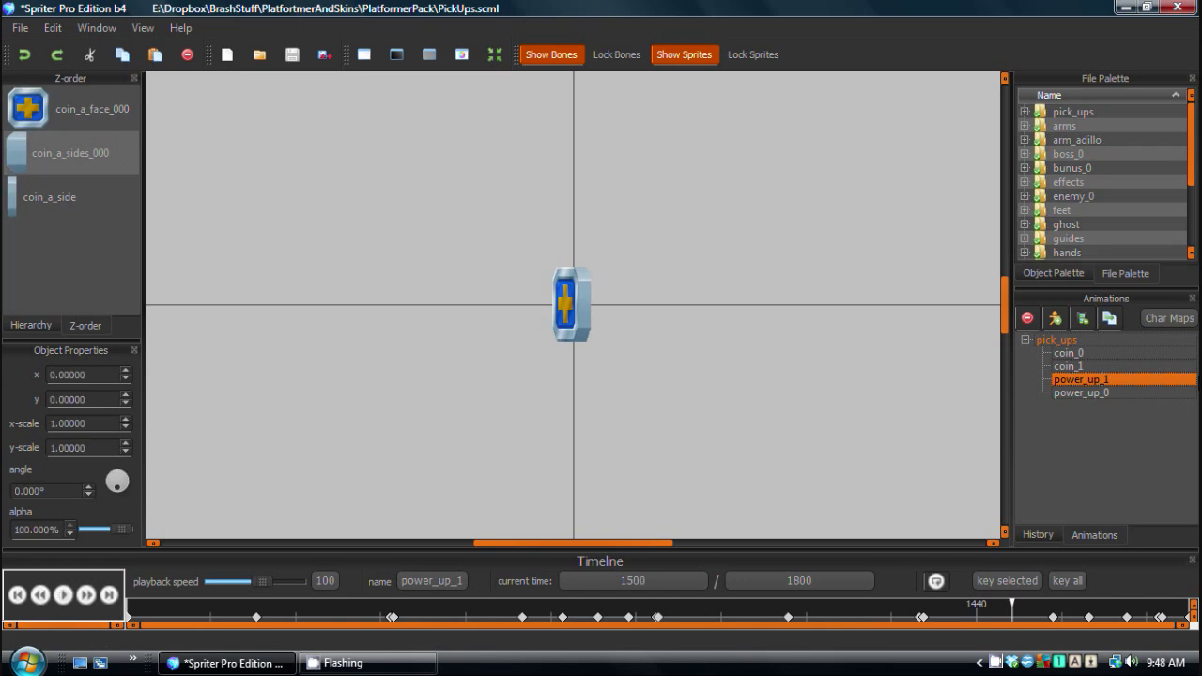
pyautogui.click(1062, 366)
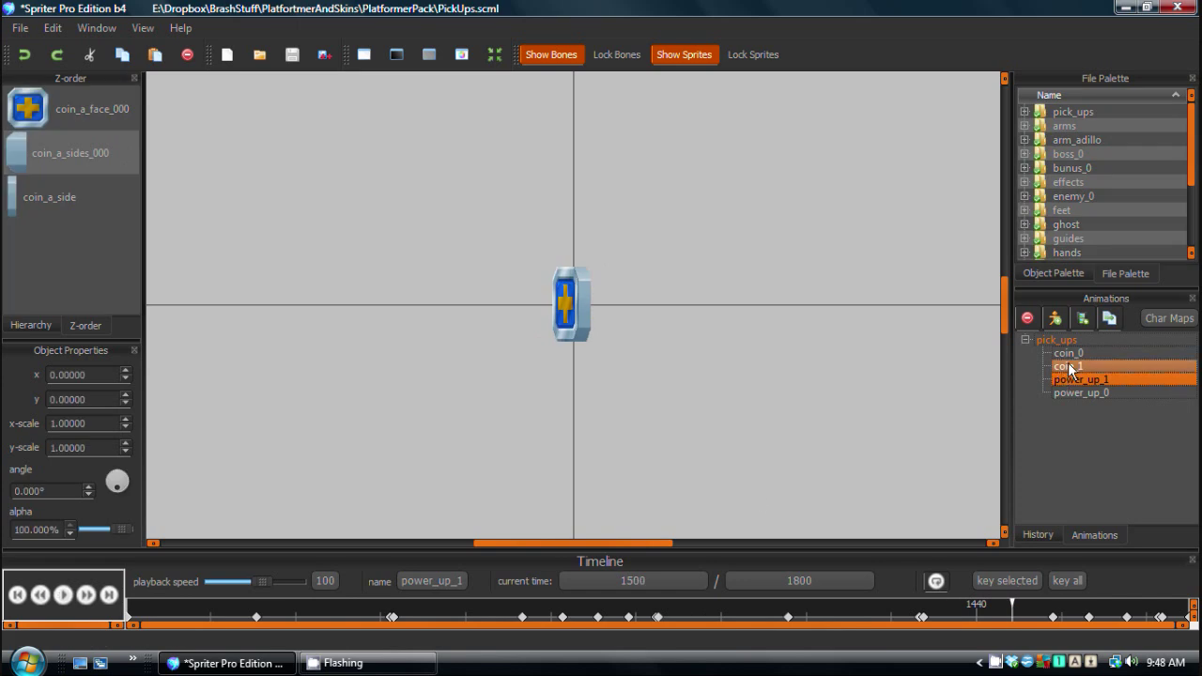
pyautogui.click(59, 592)
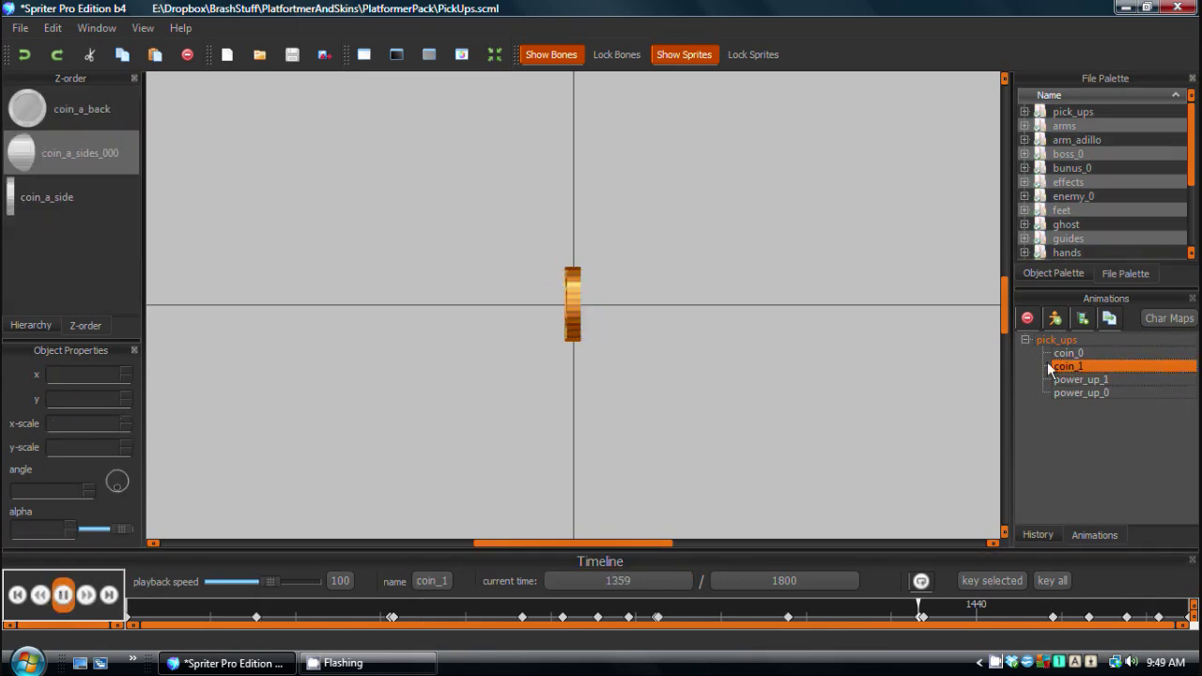